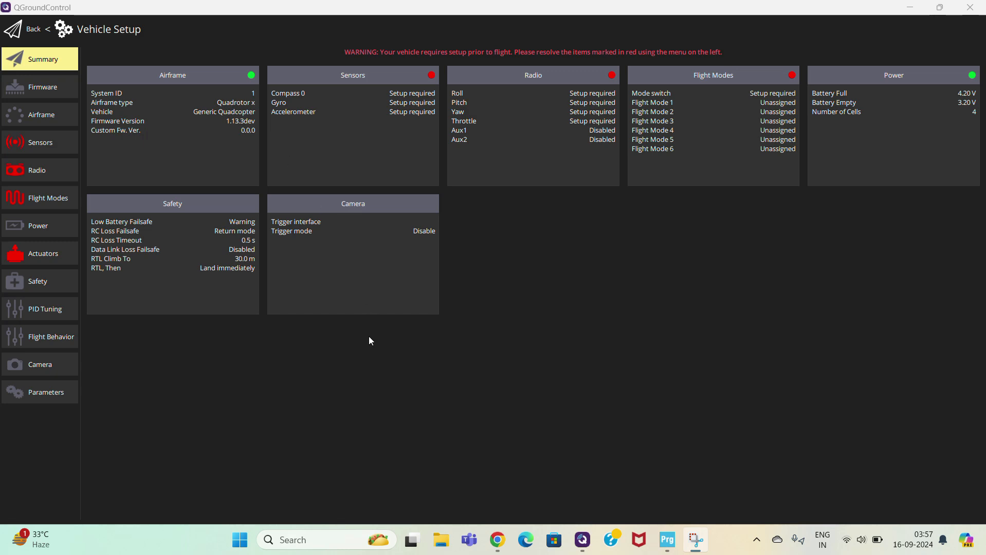
- Switch to Chrome and review the MicoAir743 product page from its specifications banner down to the Ardupilot firmware section
left_click(498, 540)
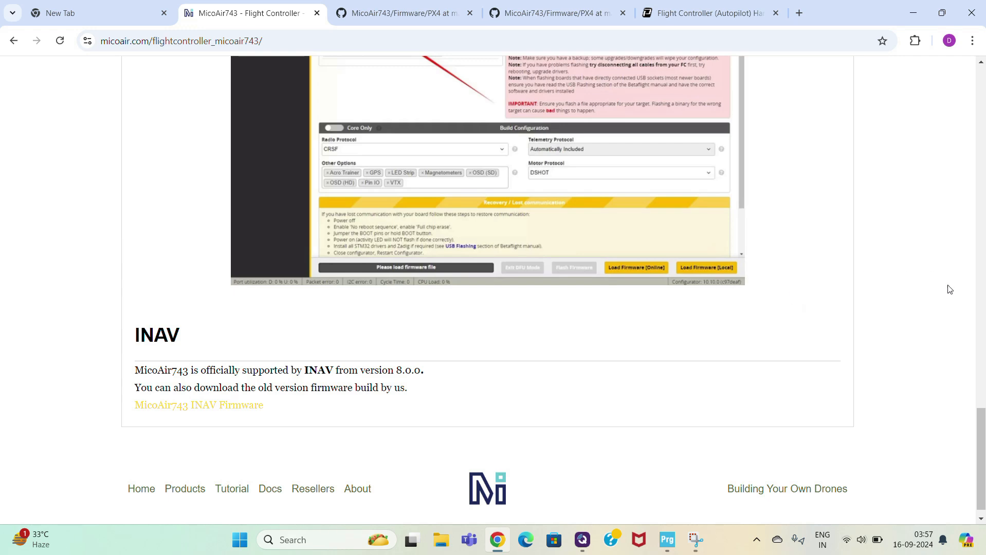
left_click_drag(982, 444, 982, 76)
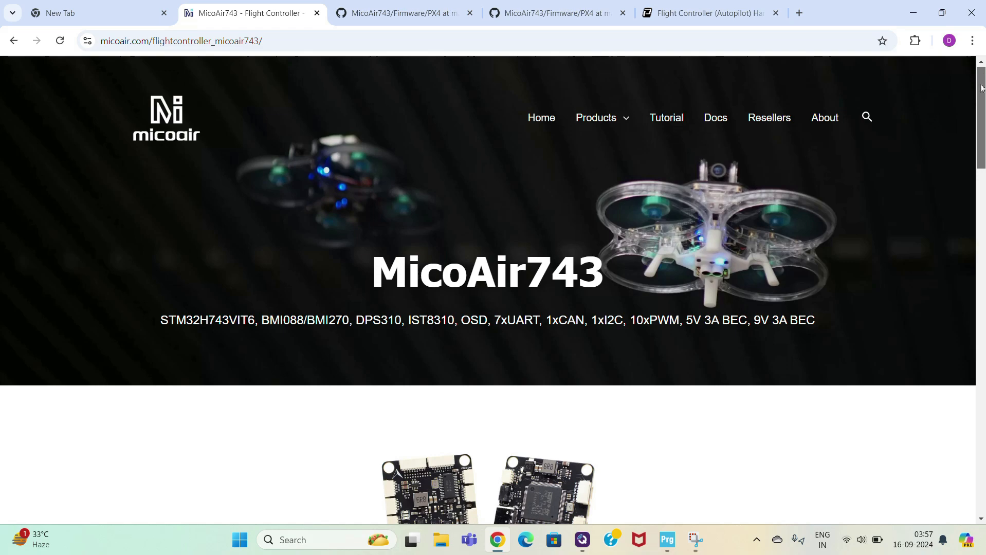
left_click_drag(983, 90, 983, 117)
scroll(454, 282, "down", 2)
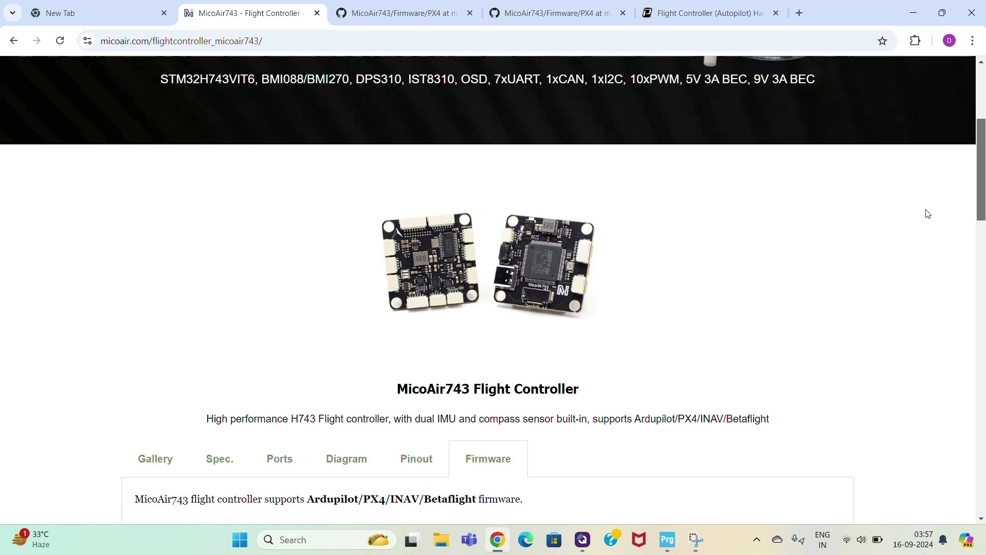
left_click_drag(980, 204, 980, 235)
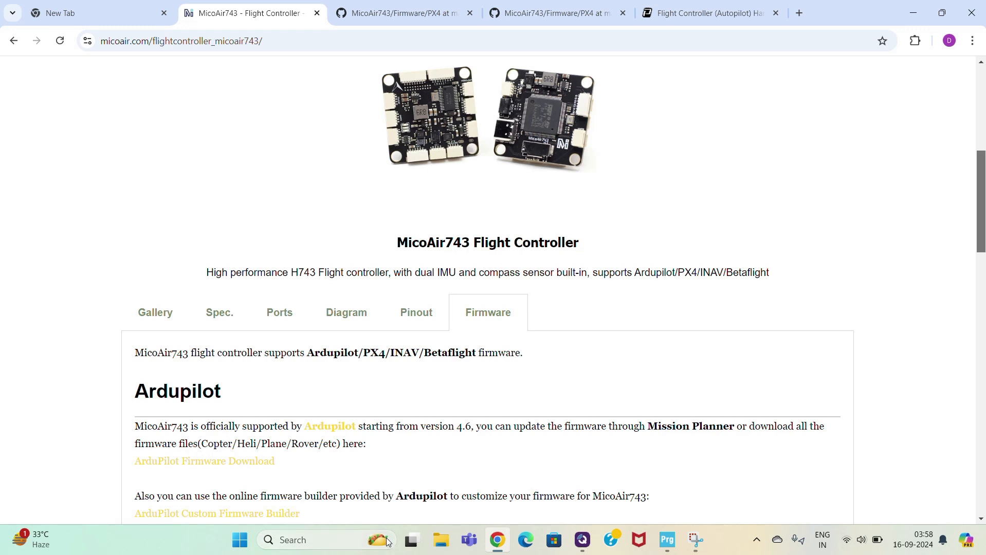
- Check the PX4 Guide's flight controller list, including the experimental and discontinued autopilots, for the MicoAir743 board
mouse_move(586, 542)
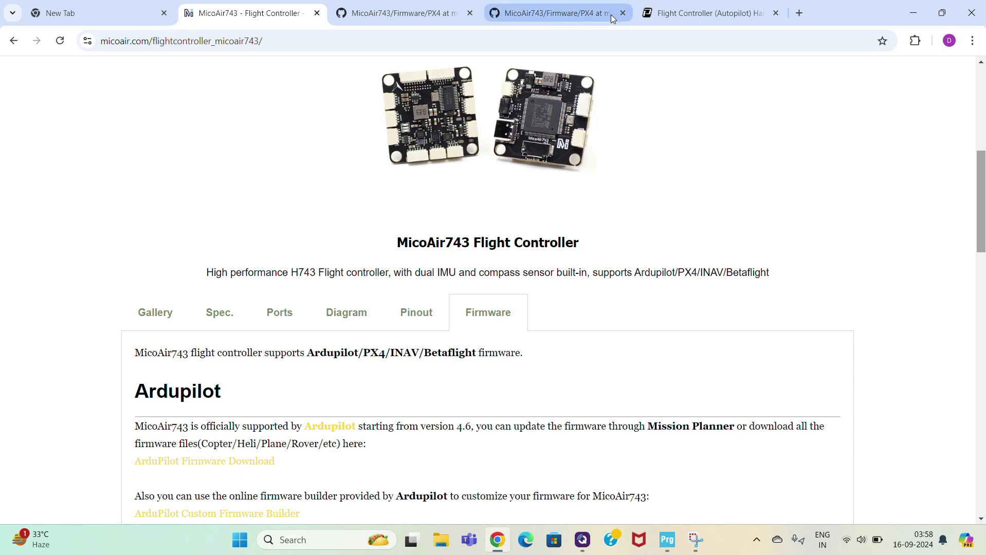
left_click(660, 17)
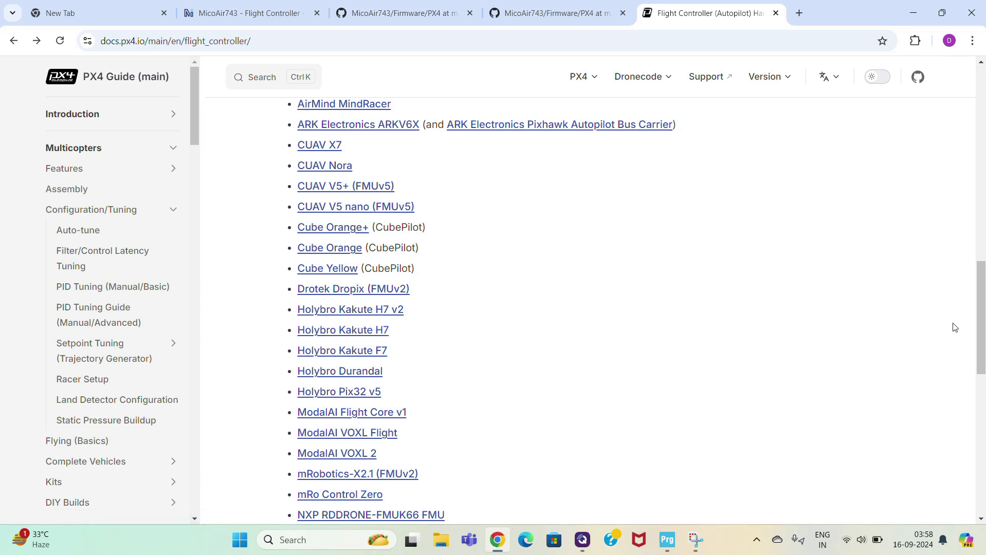
left_click_drag(983, 333, 983, 452)
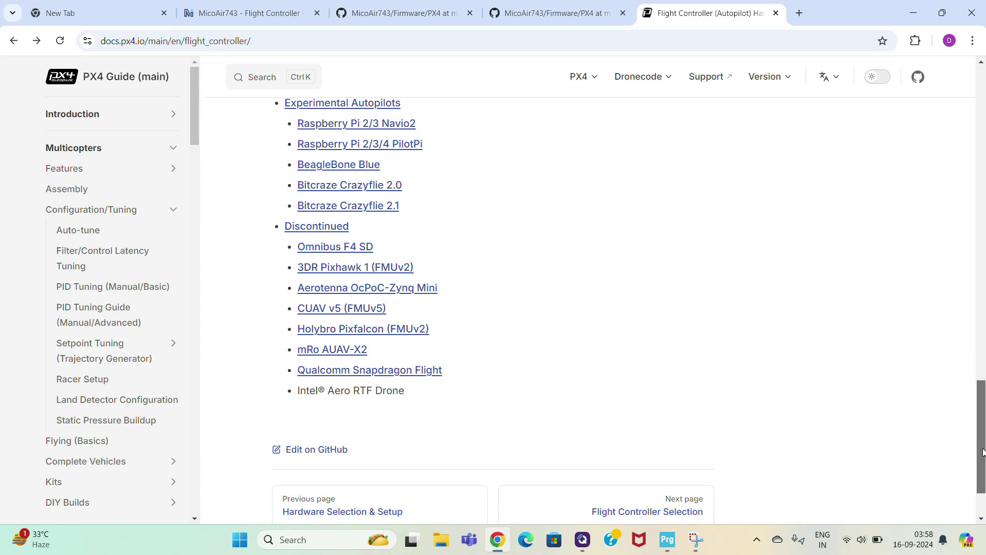
left_click(583, 550)
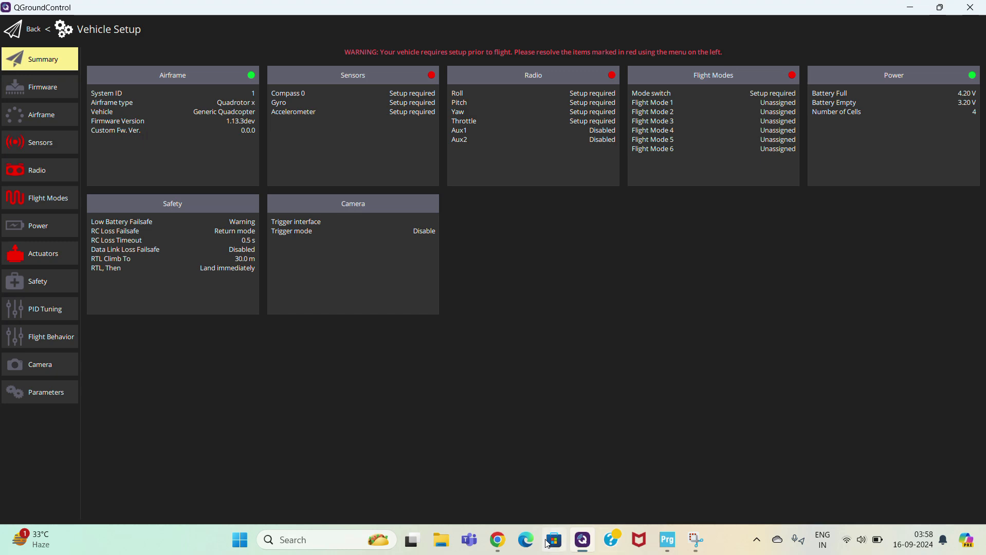
left_click(497, 541)
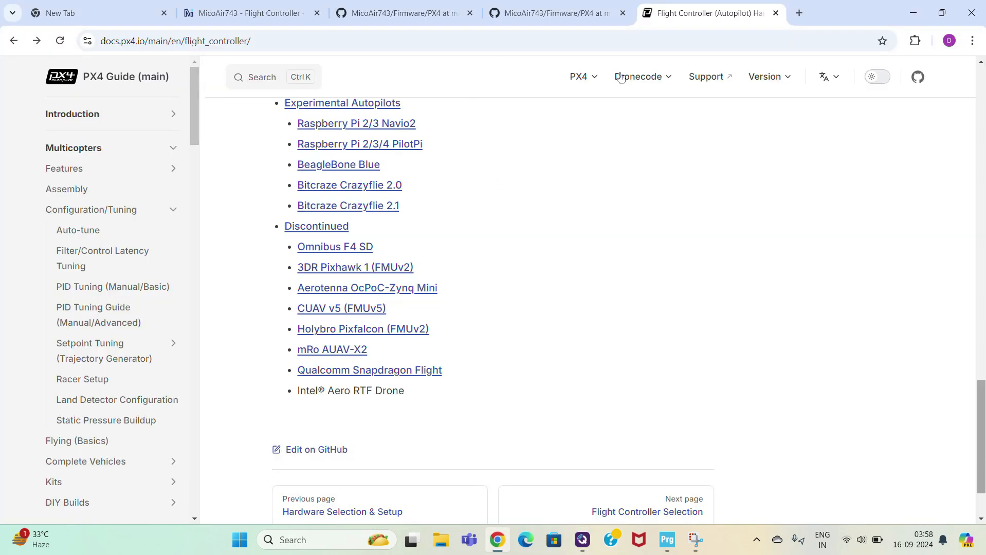
- Find the PX4 section on the MicoAir743 page and open its MicoAir743 PX4 Firmware download link
left_click(268, 10)
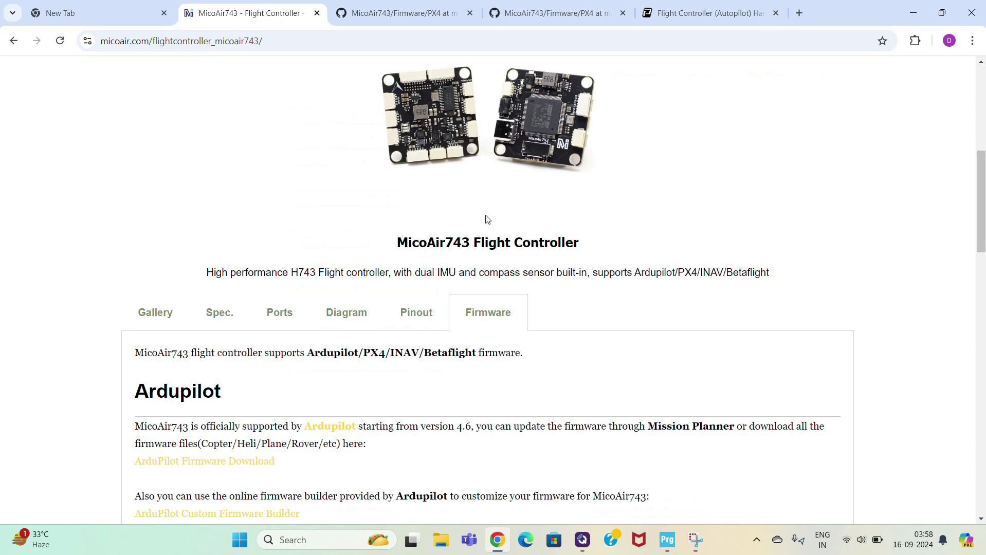
left_click_drag(980, 232, 980, 312)
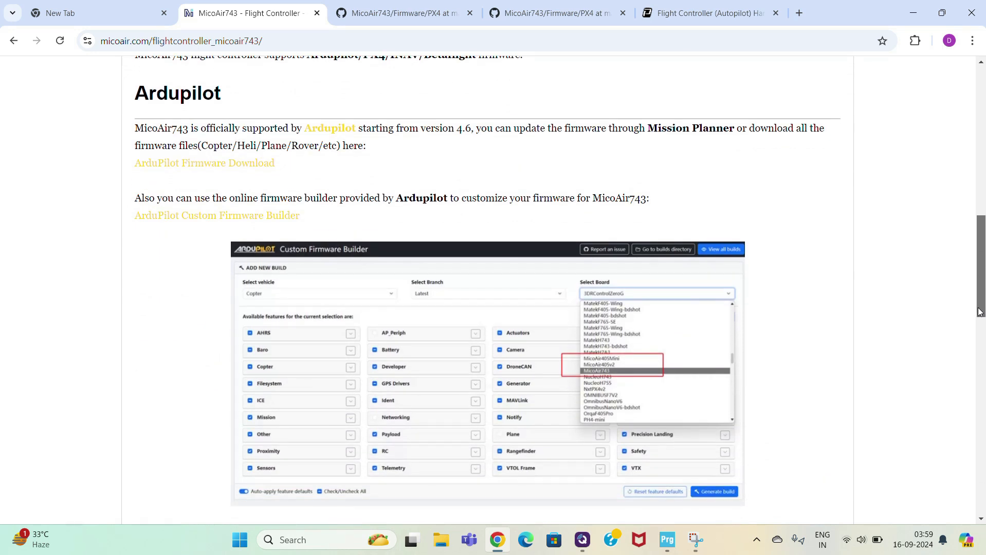
left_click_drag(979, 312, 981, 403)
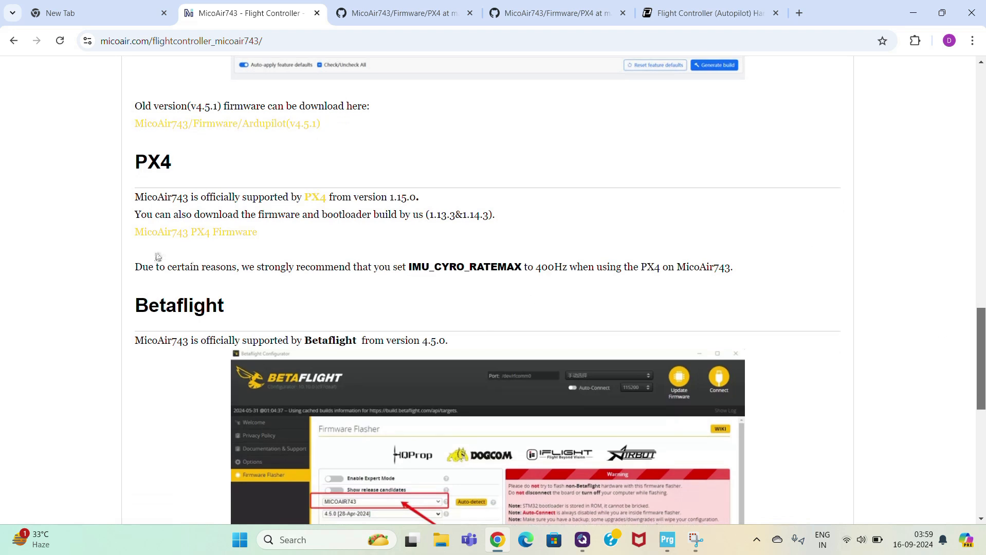
left_click(150, 232)
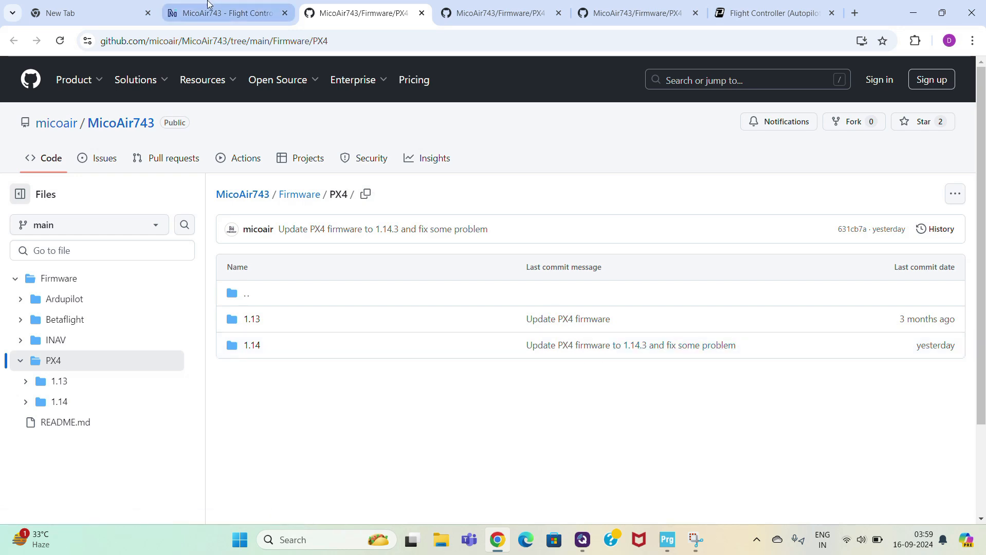
- Return to the MicoAir743 page and review its Betaflight, INAV and Ardupilot firmware sections
left_click(225, 12)
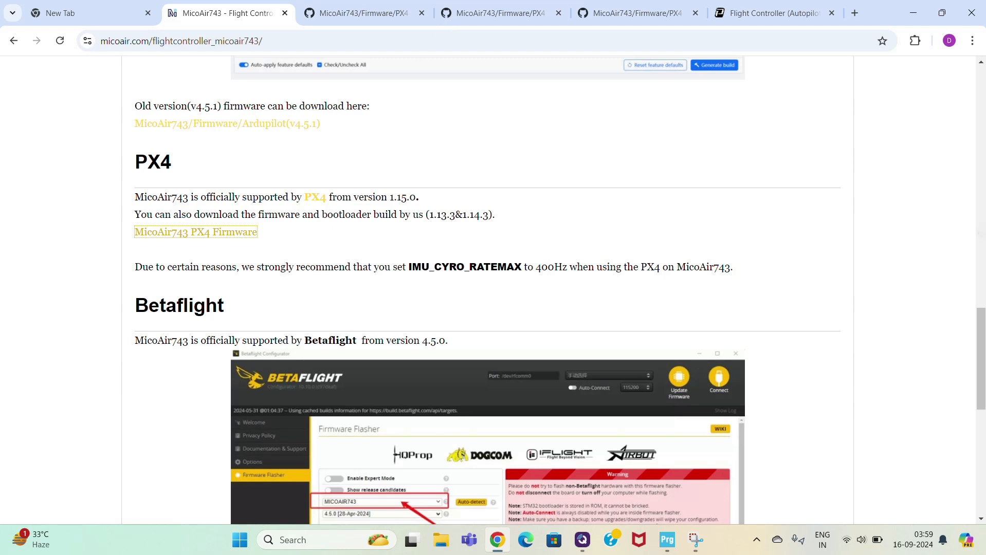
scroll(983, 341, "down", 9)
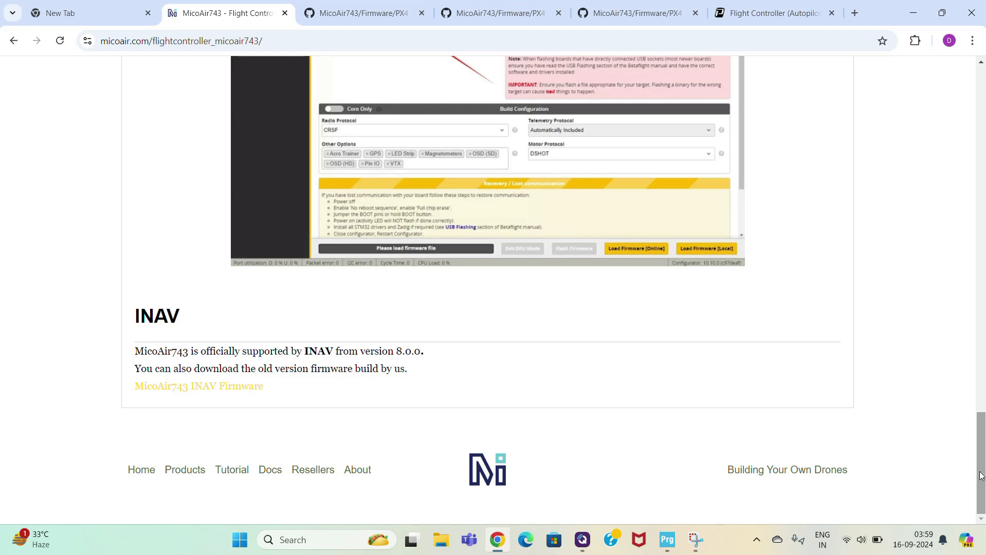
right_click(981, 409)
left_click(982, 434)
left_click_drag(982, 449, 975, 258)
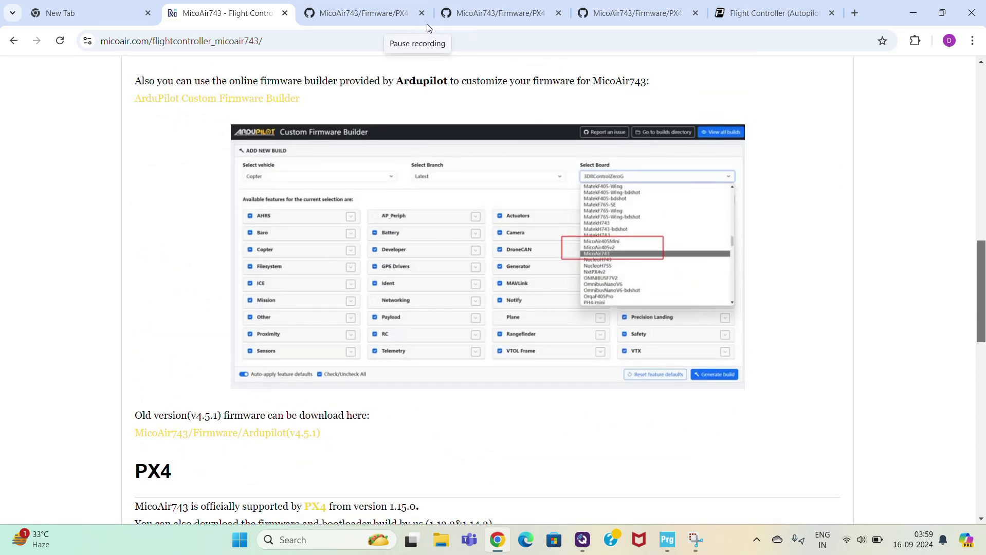
- Minimize the open windows, launch Betaflight Configurator from the desktop and open its Firmware Flasher
left_click(913, 13)
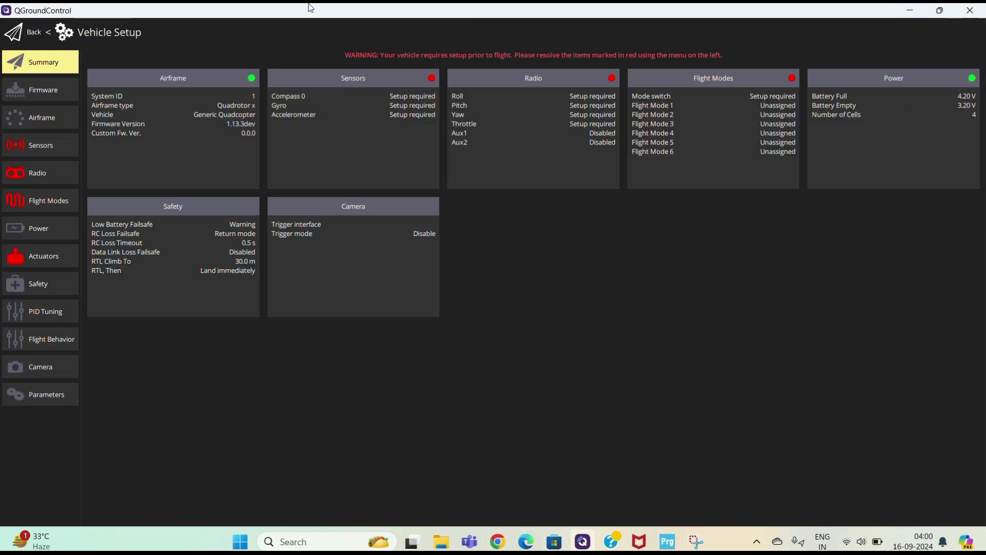
left_click(910, 10)
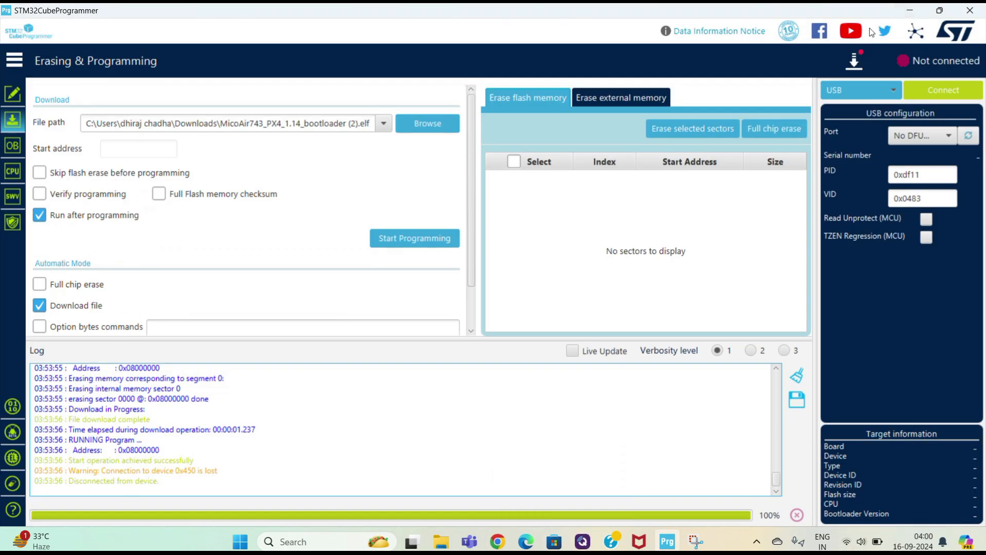
left_click(910, 9)
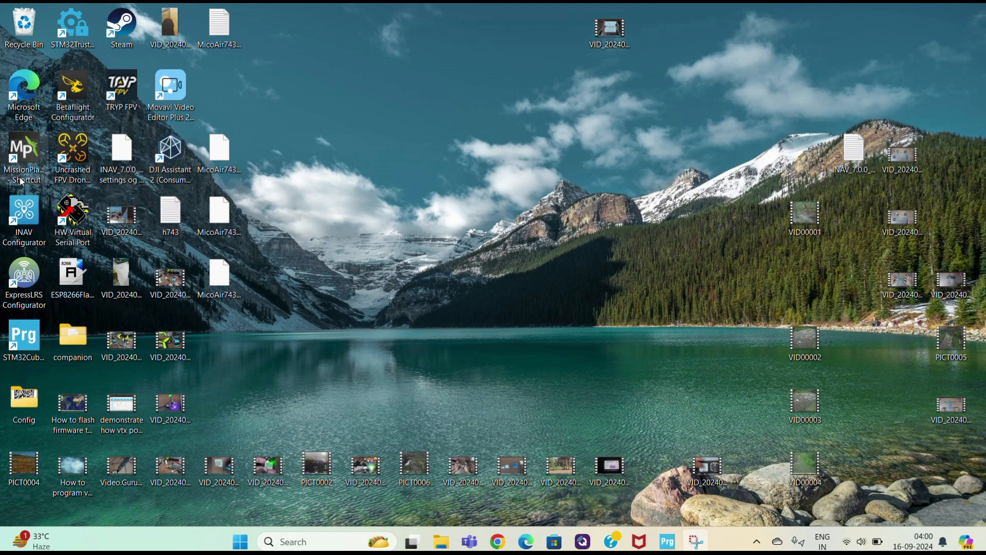
double_click(67, 105)
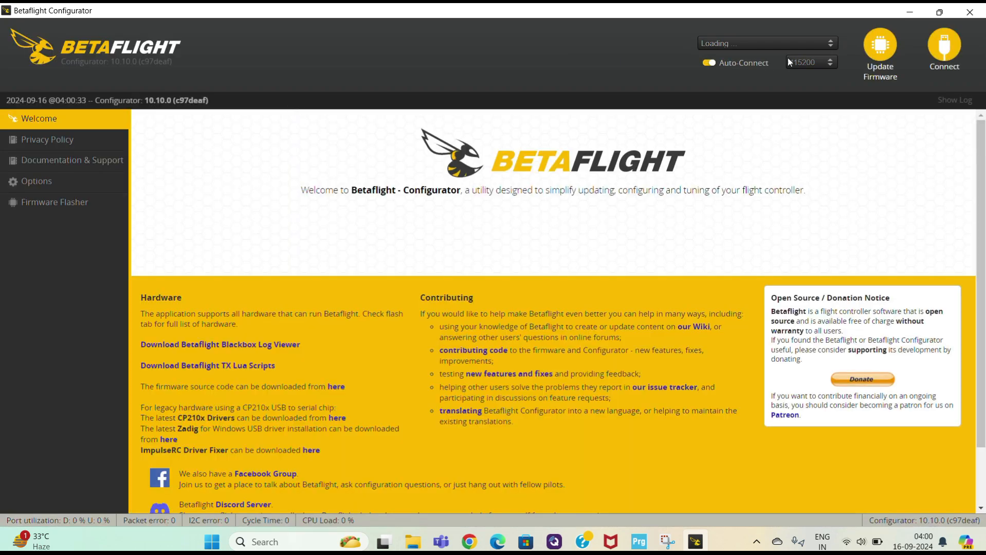
left_click(880, 45)
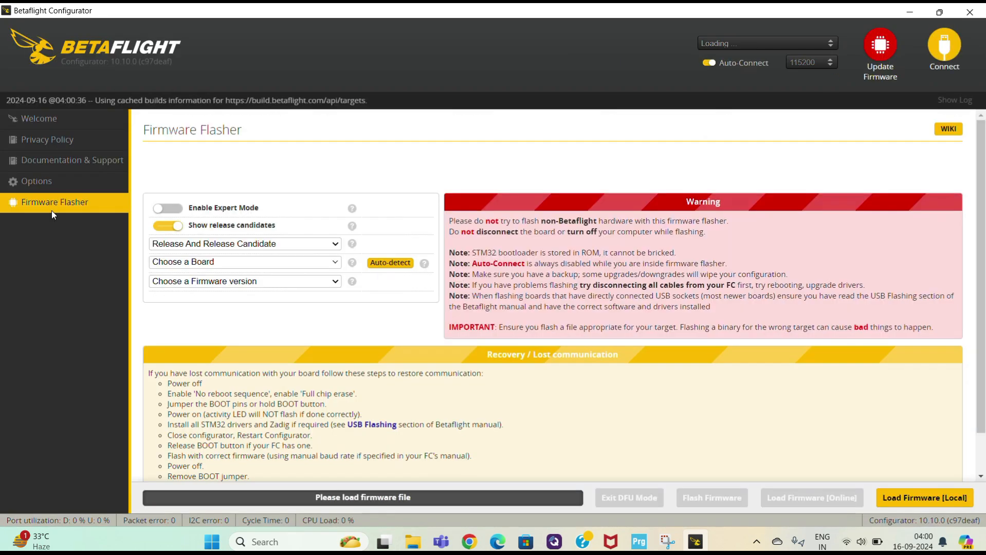
- Choose the MICOAIR743 board and check its available firmware versions, keeping 4.5.1 [27-Jul-2024]
left_click(334, 262)
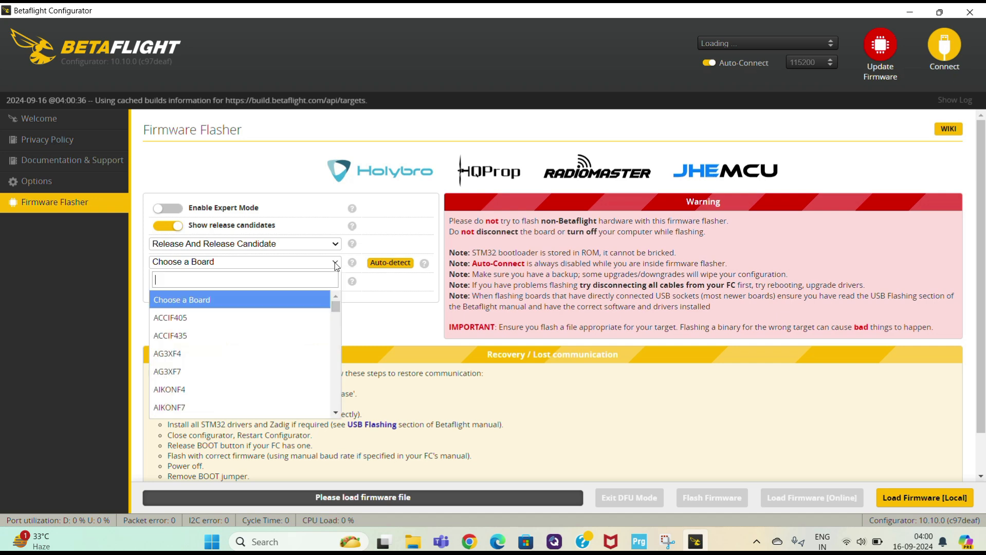
left_click_drag(334, 314, 336, 369)
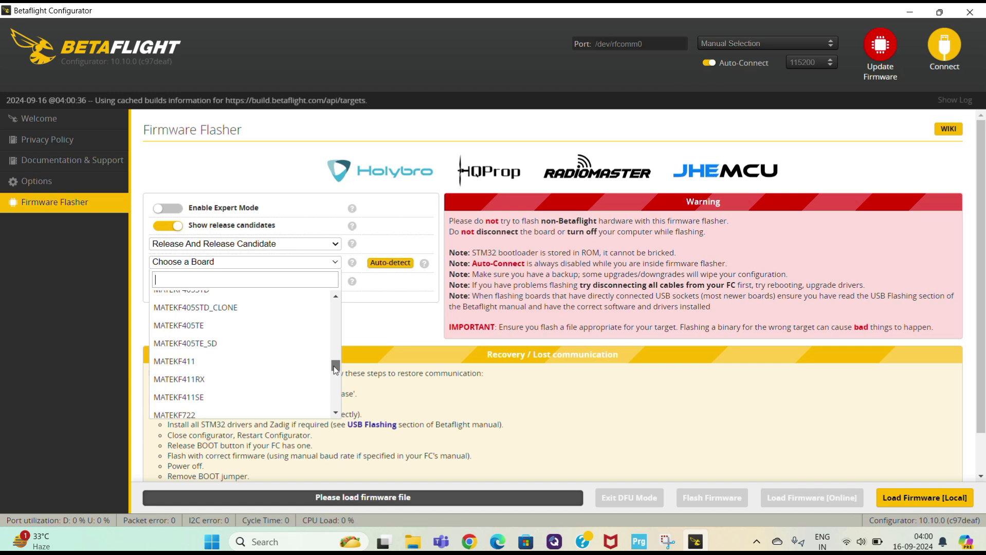
left_click_drag(335, 367, 335, 374)
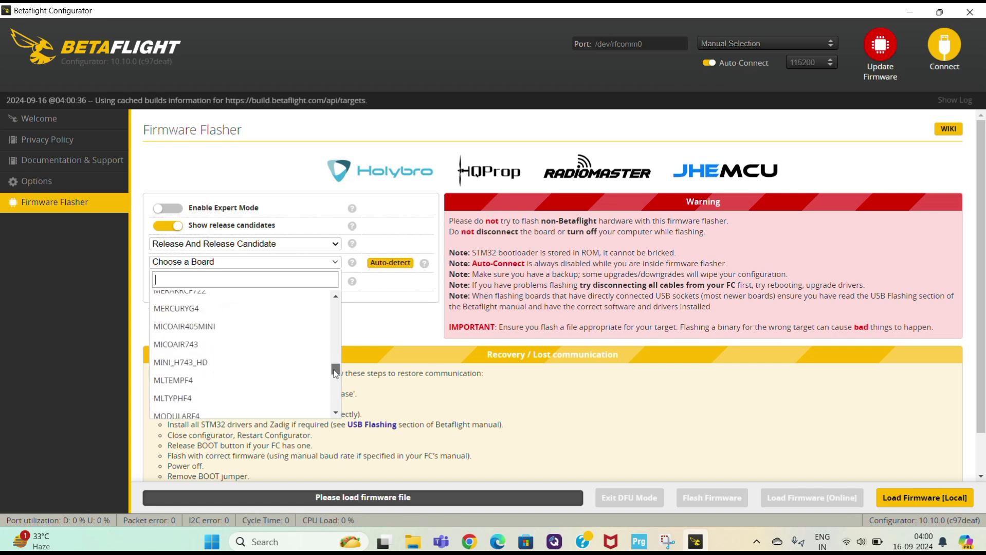
left_click(179, 345)
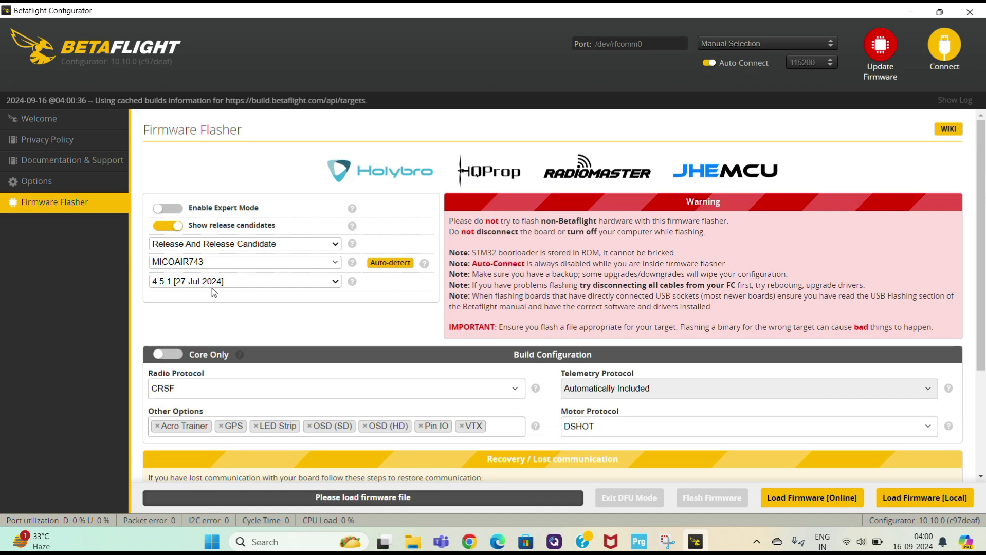
left_click(334, 283)
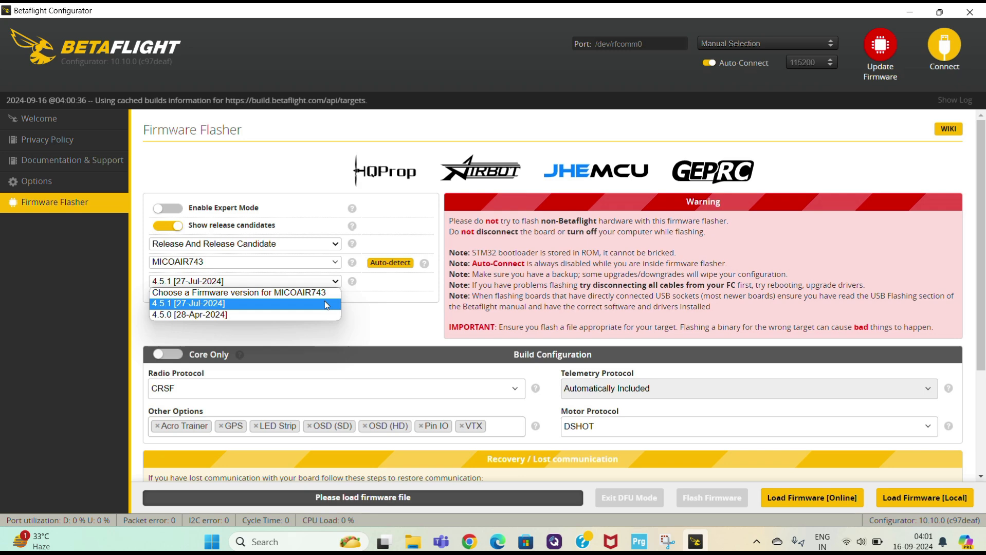
left_click(375, 319)
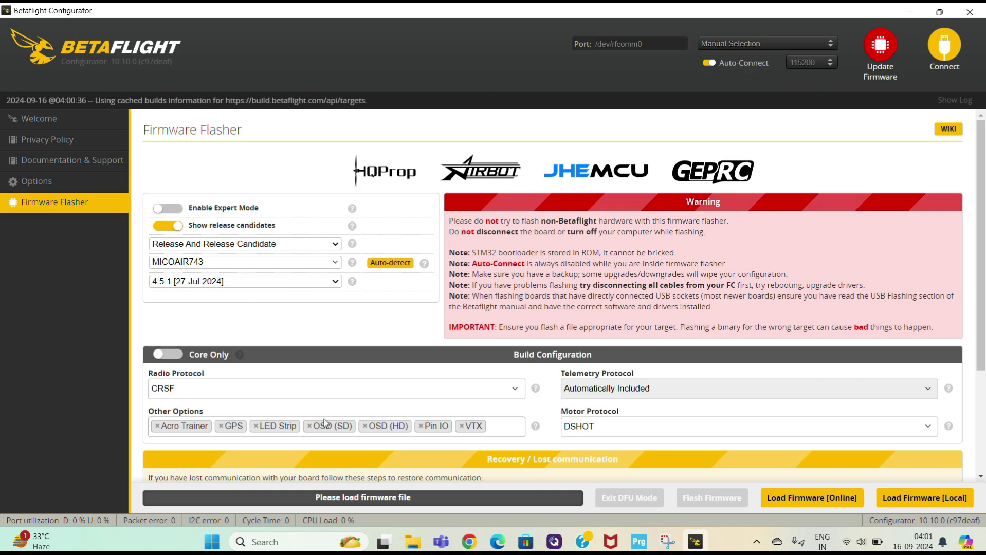
- Switch to STM32CubeProgrammer, keep USB as the interface, refresh the port to USB1 and connect to the flight controller
mouse_move(554, 542)
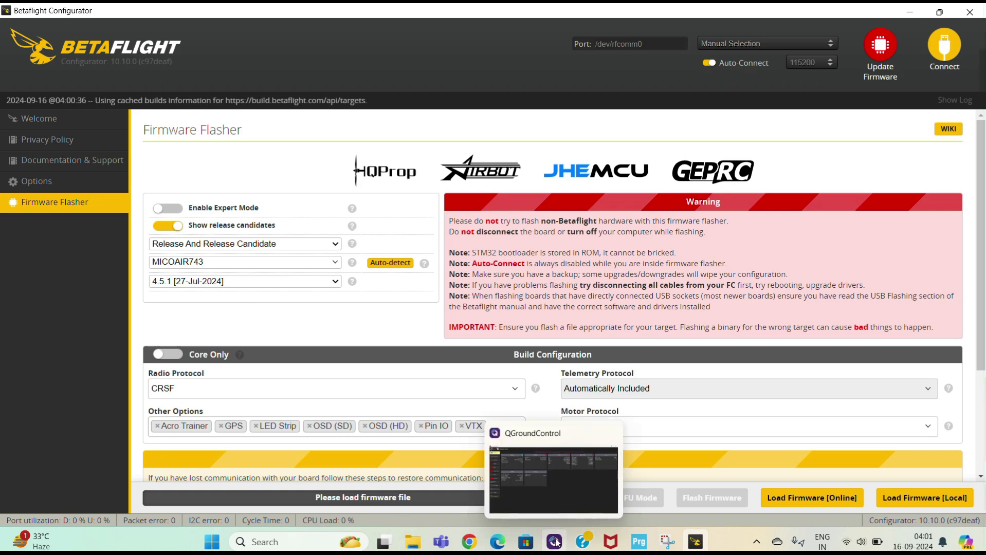
left_click(555, 541)
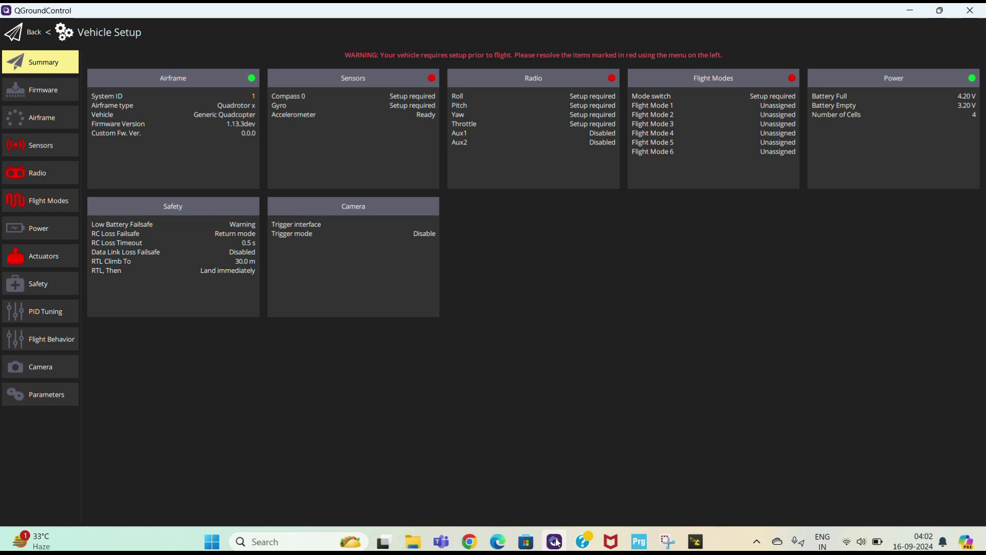
left_click(643, 544)
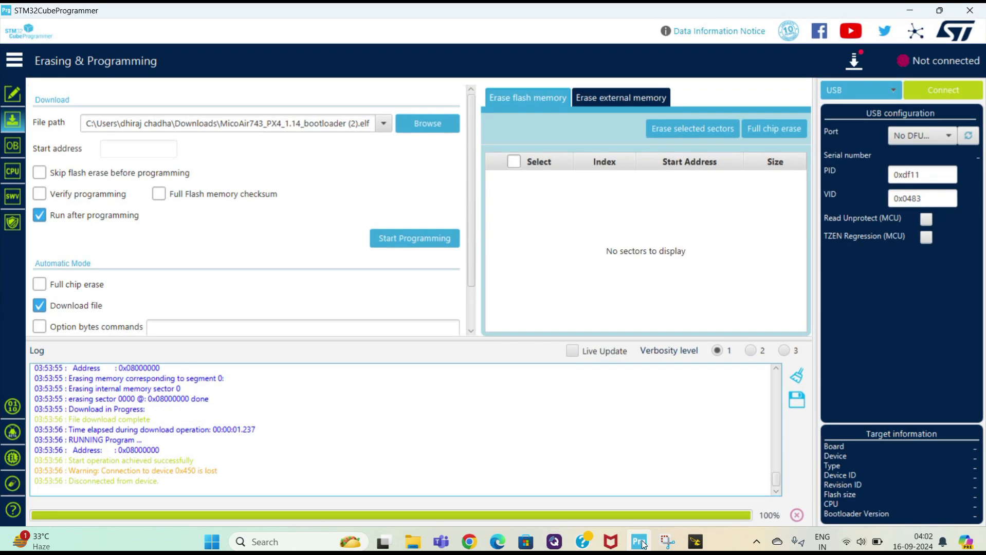
left_click(893, 91)
left_click(853, 156)
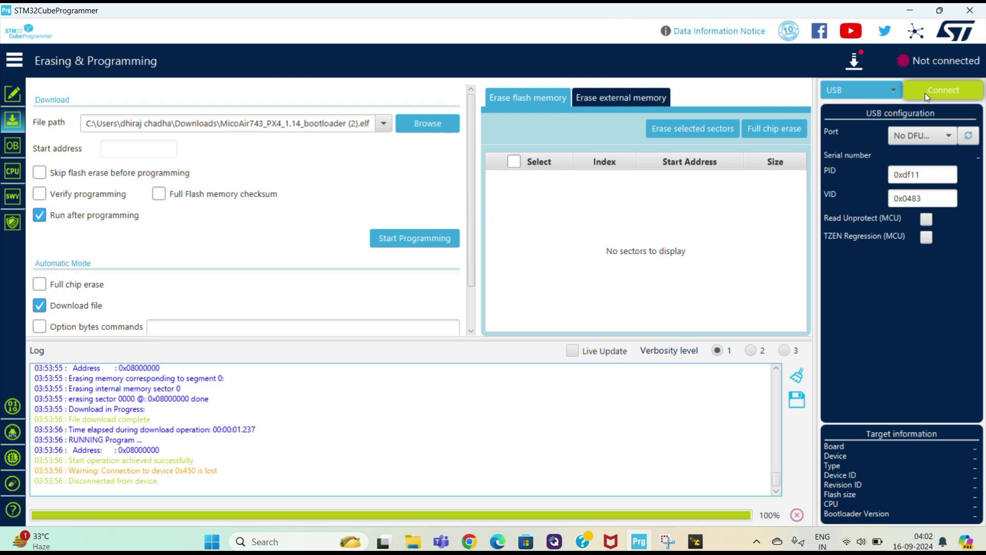
left_click(949, 136)
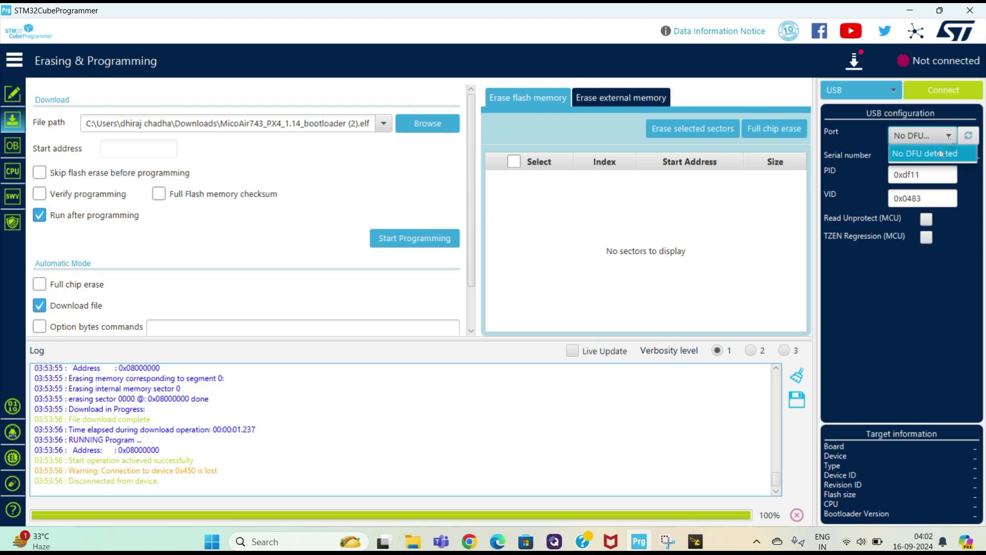
left_click(969, 137)
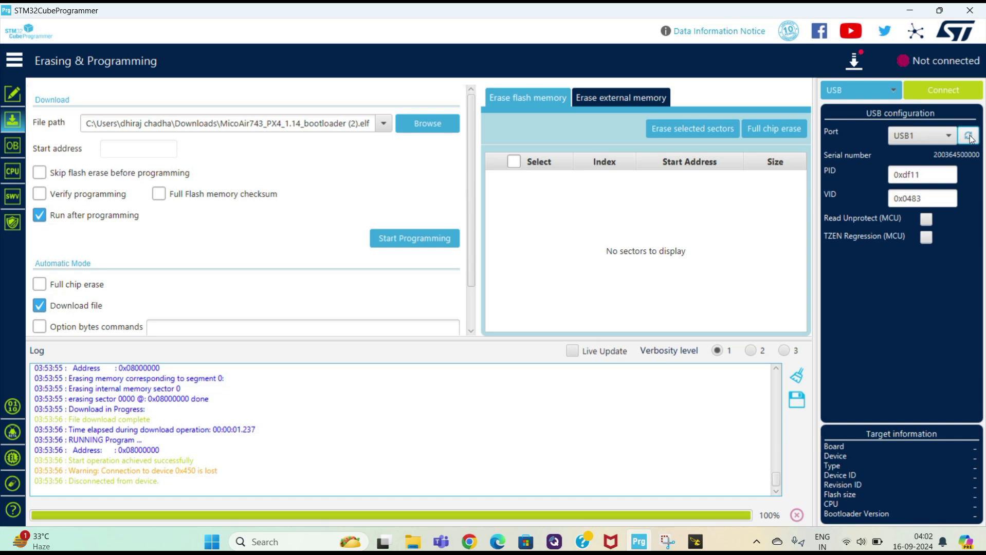
left_click(943, 89)
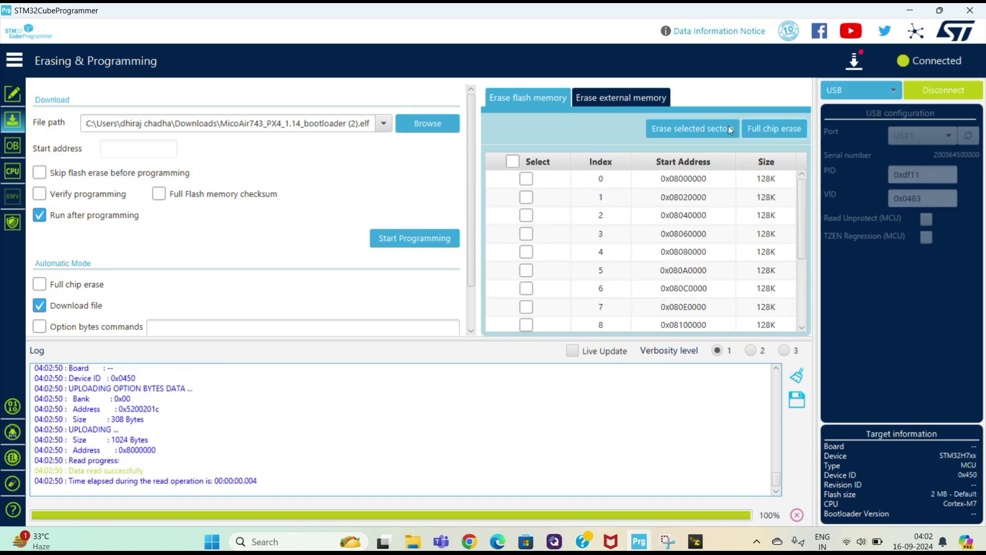
- Run a full chip erase of the flight controller's flash memory and acknowledge the completion message
left_click(771, 130)
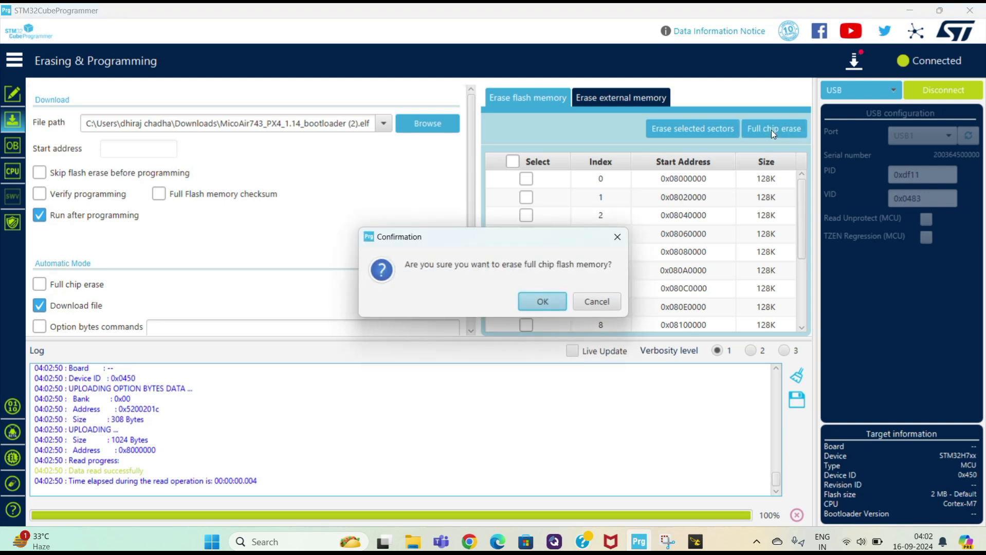
left_click(541, 304)
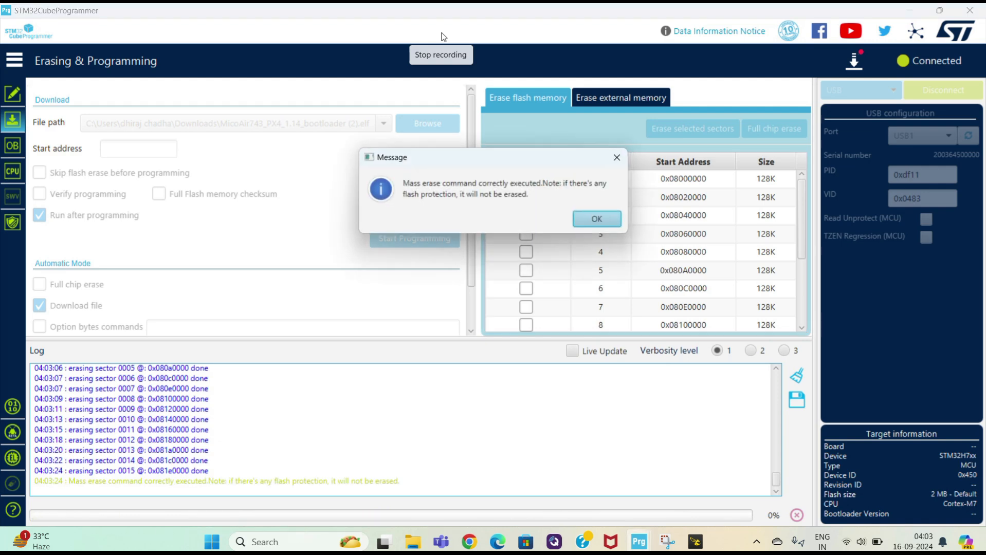
left_click(598, 218)
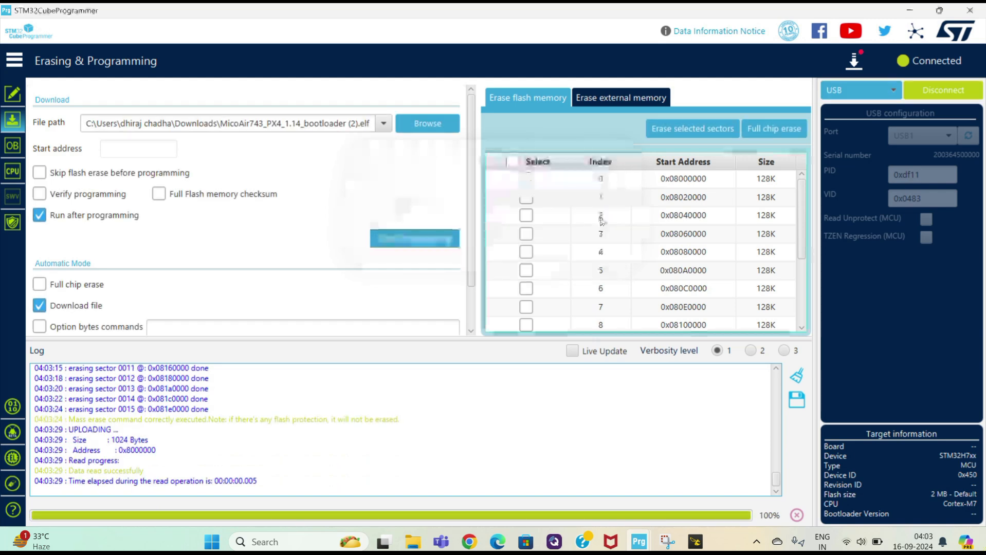
- Program the flight controller with D:\software\arducopter_with_bl.hex and dismiss the resulting dialogs
left_click(384, 124)
left_click(249, 146)
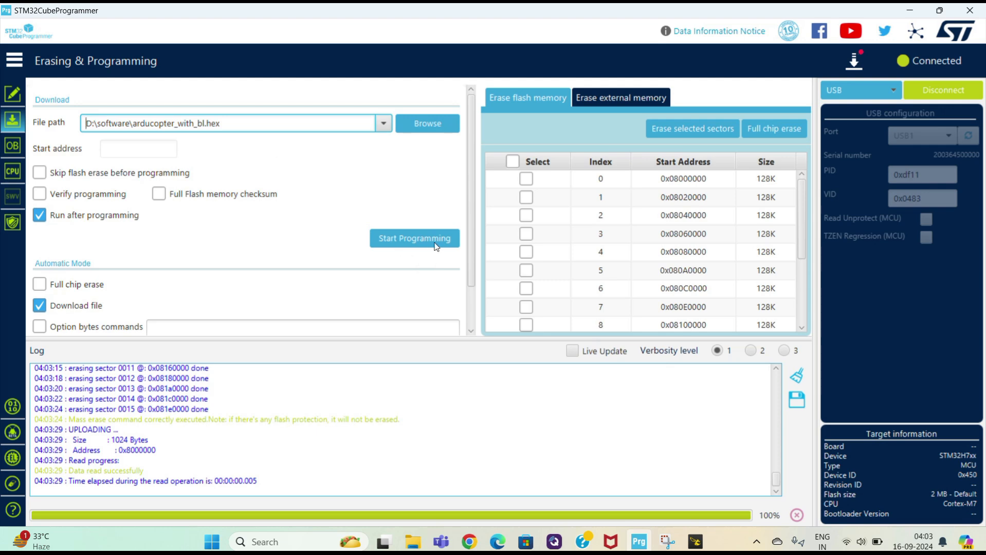
left_click(415, 239)
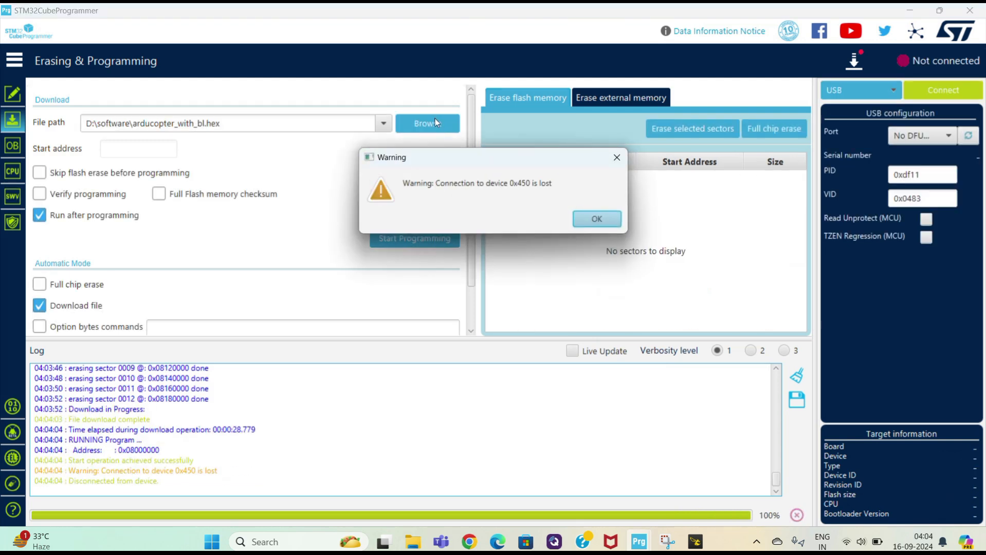
left_click(606, 225)
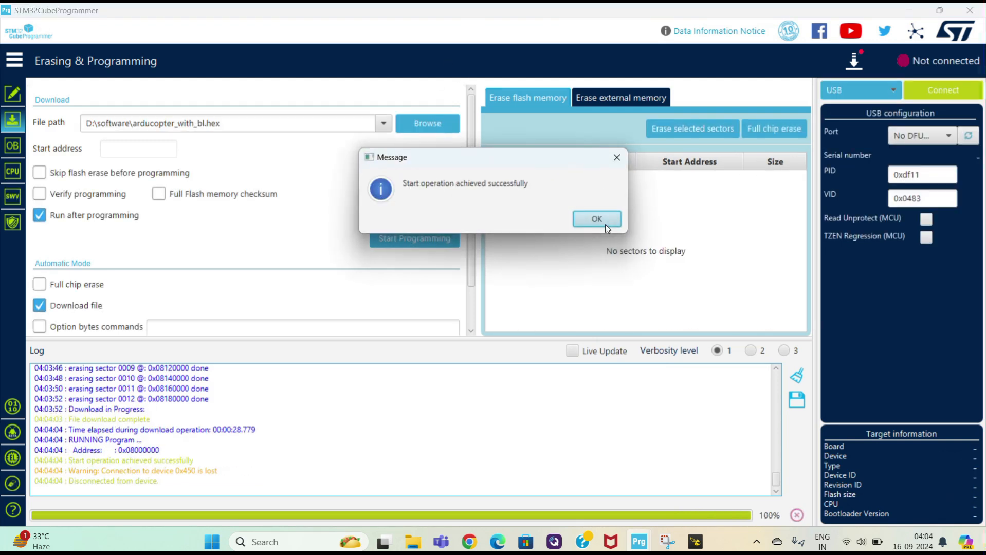
left_click(603, 222)
left_click(596, 219)
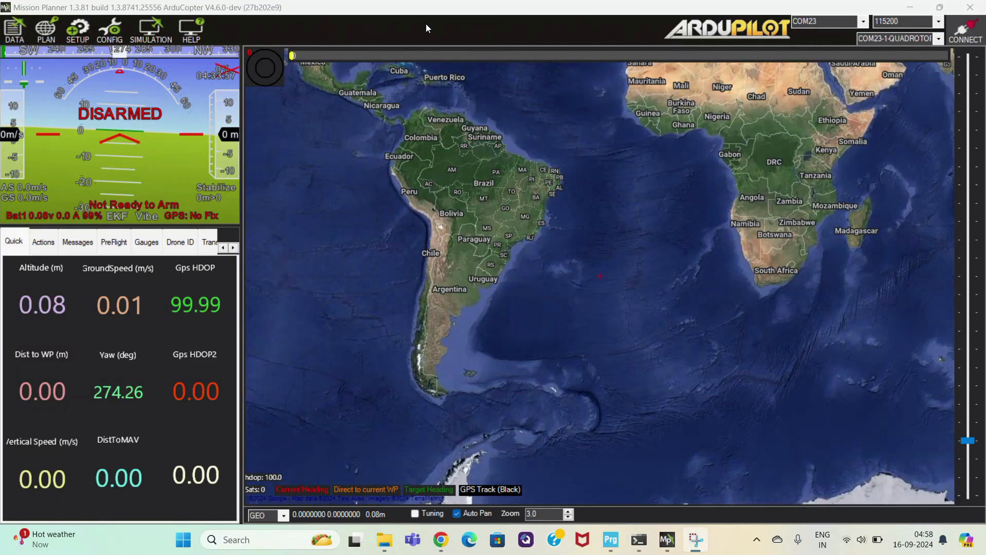
- In Mission Planner, connect to the flight controller on COM23 at 115200 baud
left_click(864, 24)
left_click(940, 32)
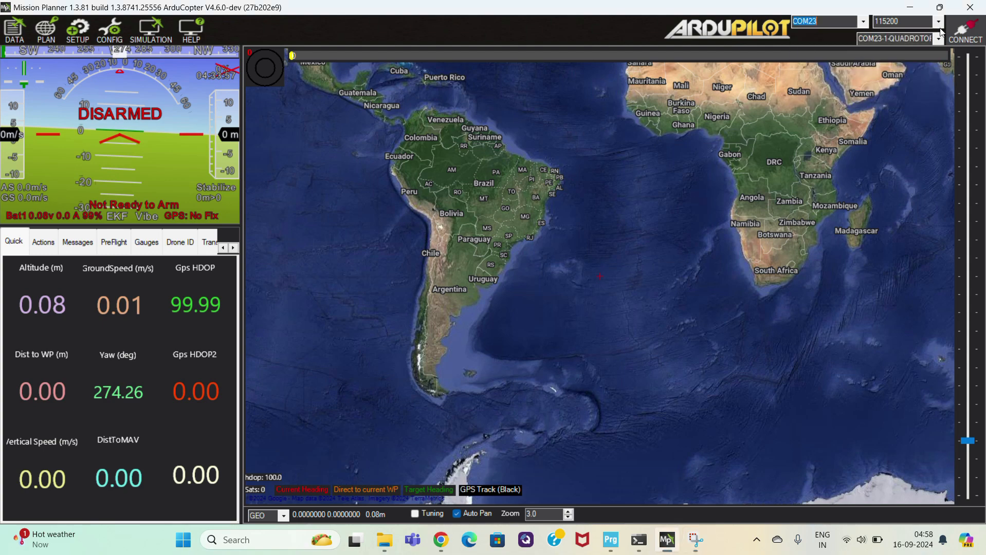
left_click(969, 30)
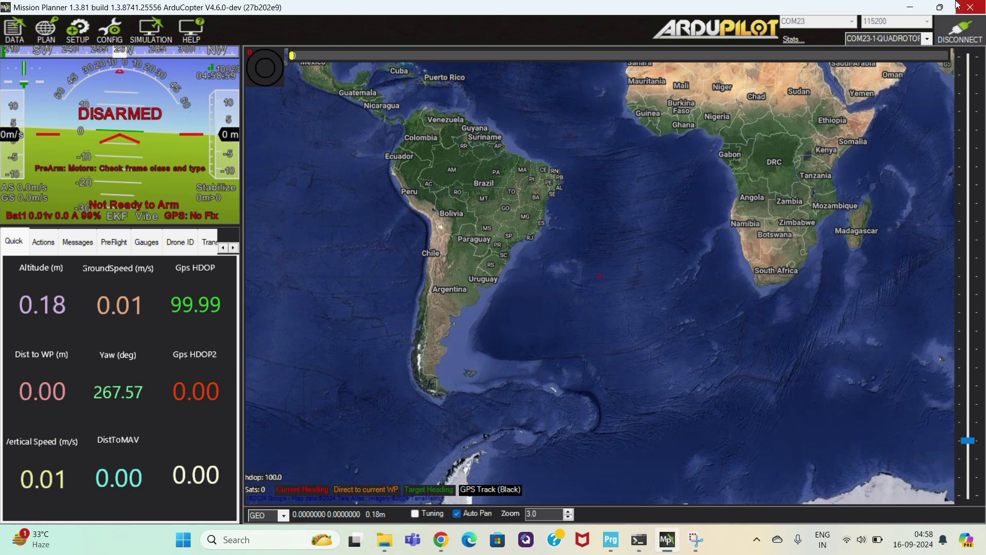
- Close Mission Planner, launch QGroundControl and open its firmware setup for the flight controller
left_click(970, 9)
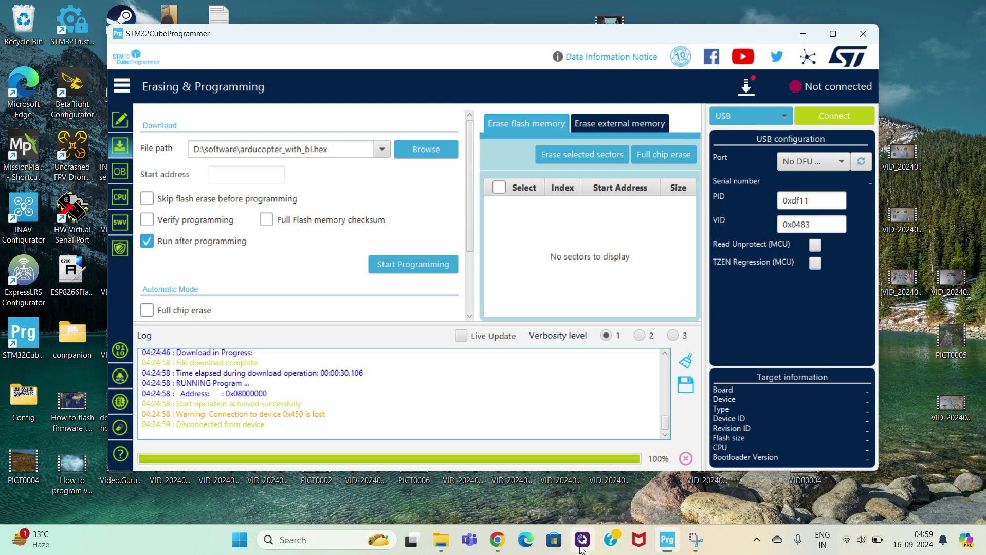
left_click(581, 544)
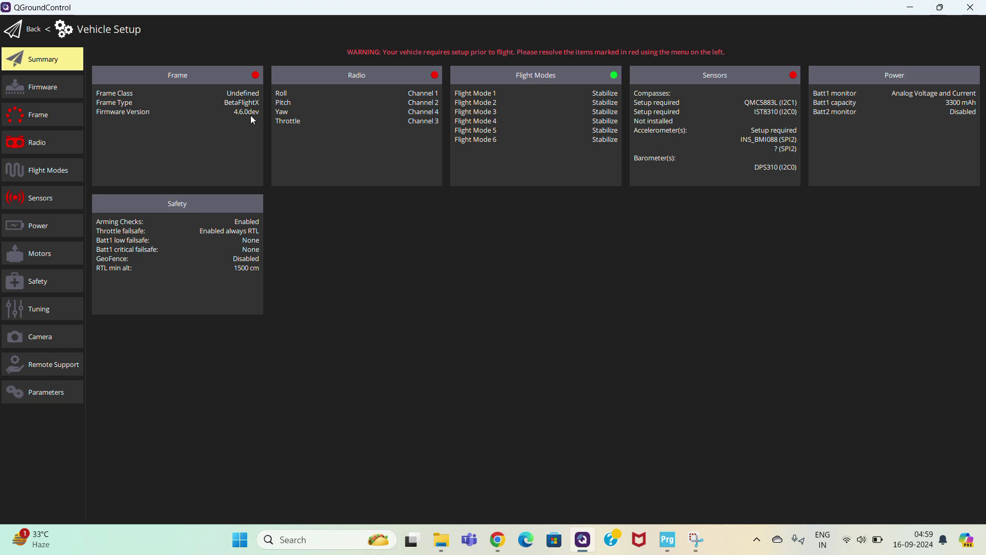
left_click(55, 94)
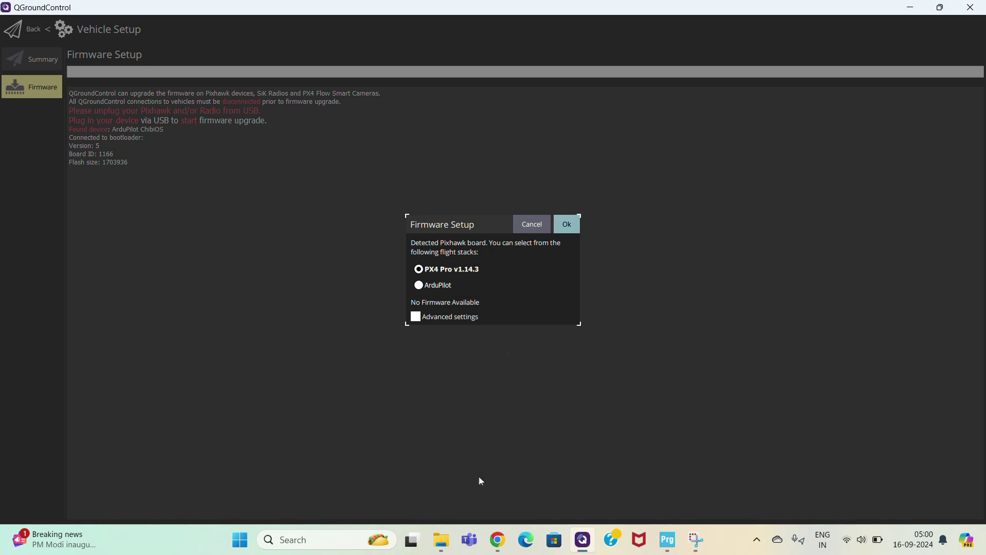
- Switch to Chrome, open the PX4 firmware repository from the MicoAir743 page and revisit the ArduPilot custom build index
mouse_move(497, 538)
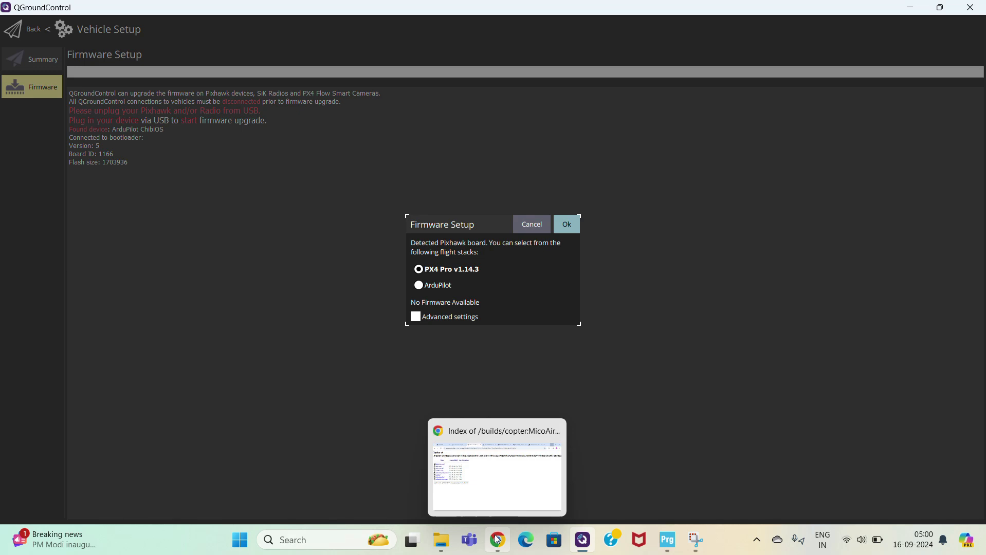
left_click(497, 538)
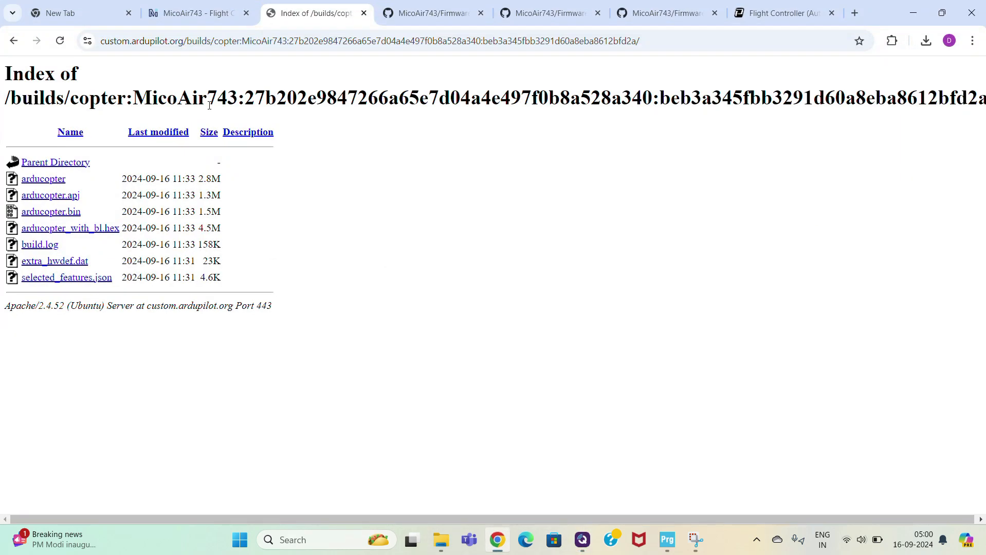
left_click(195, 10)
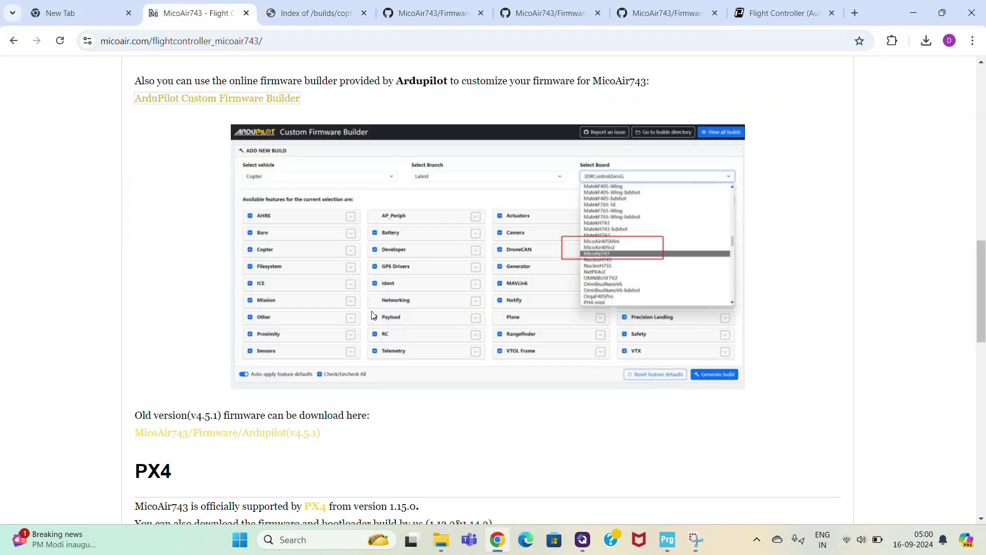
left_click_drag(983, 292, 967, 388)
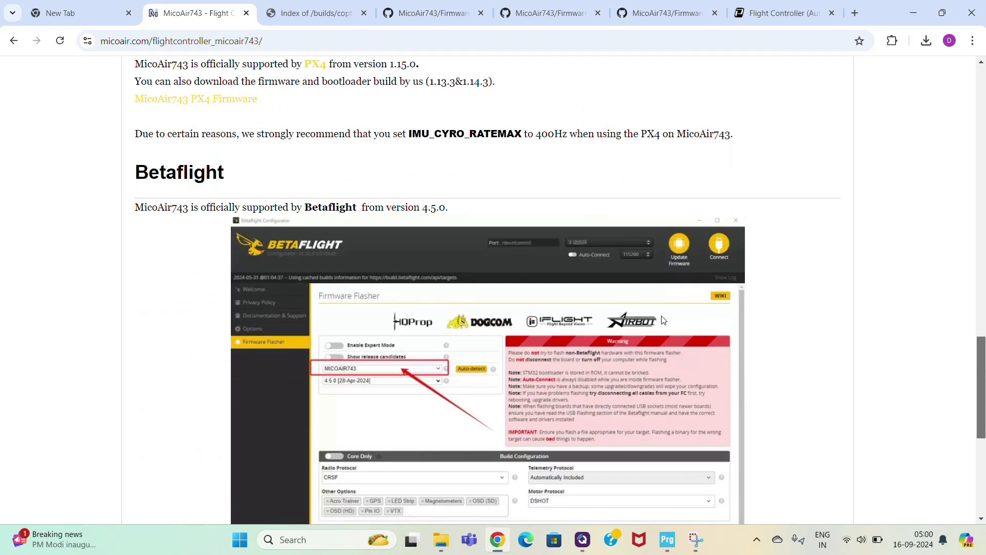
left_click(197, 102)
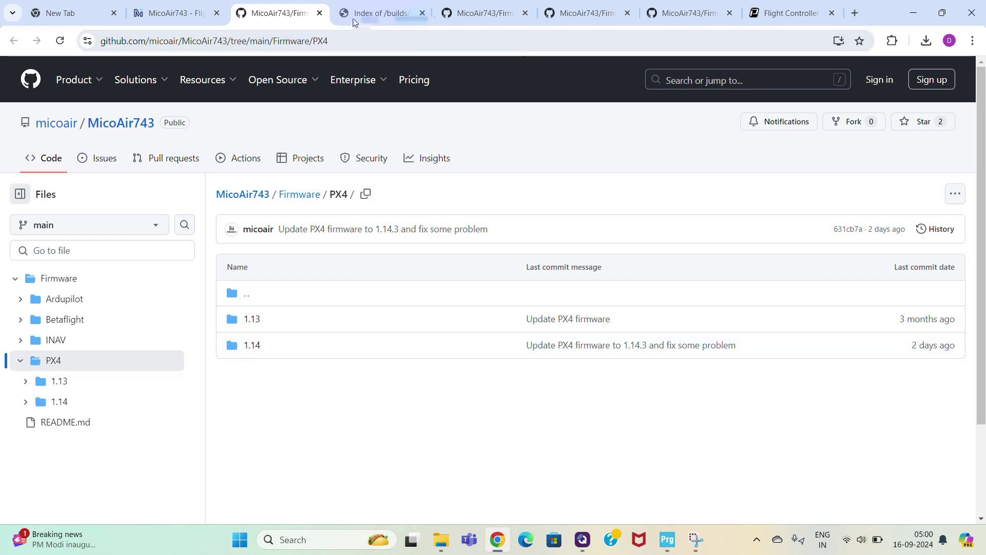
left_click(376, 13)
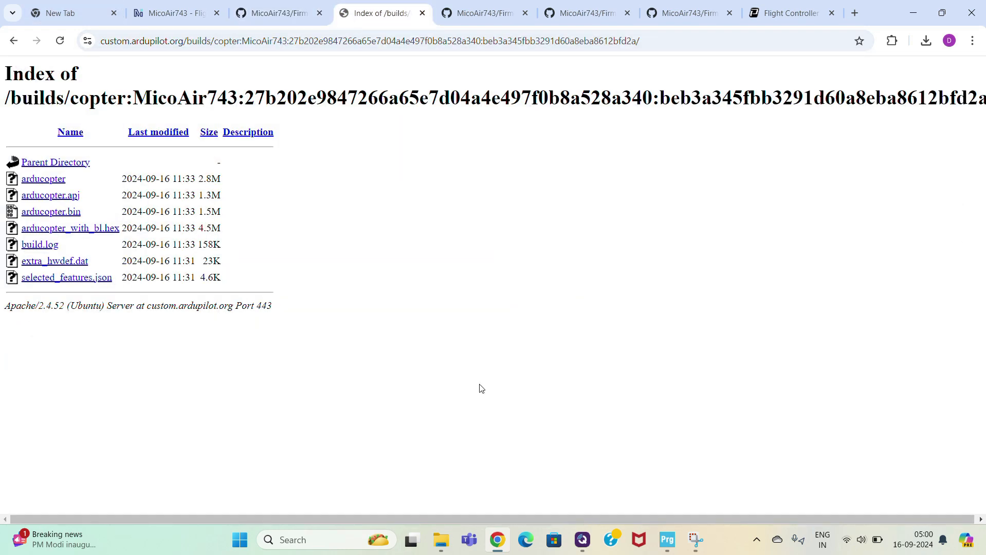
- Return to QGroundControl, enable advanced settings and choose a custom firmware file for the PX4 Pro flight stack
left_click(589, 549)
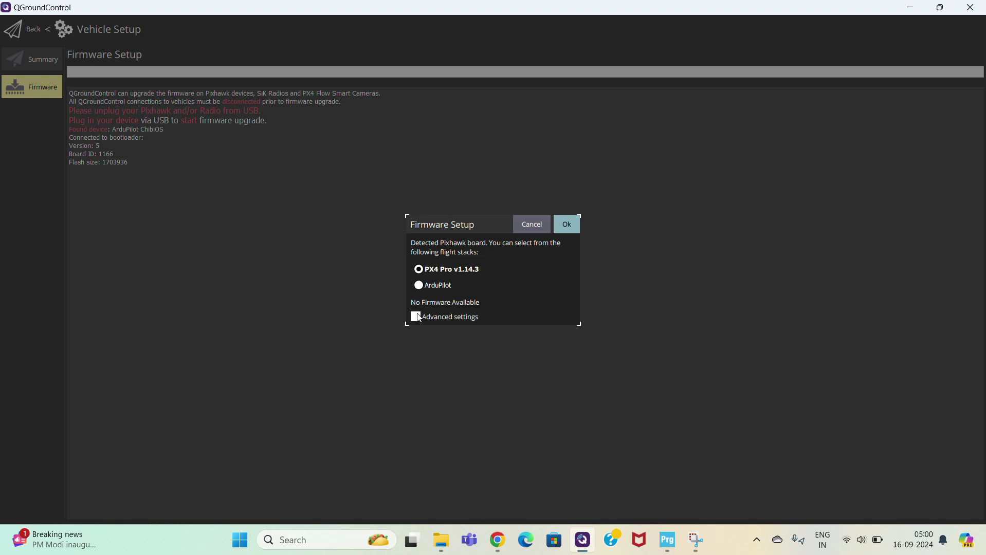
left_click(417, 318)
left_click(421, 339)
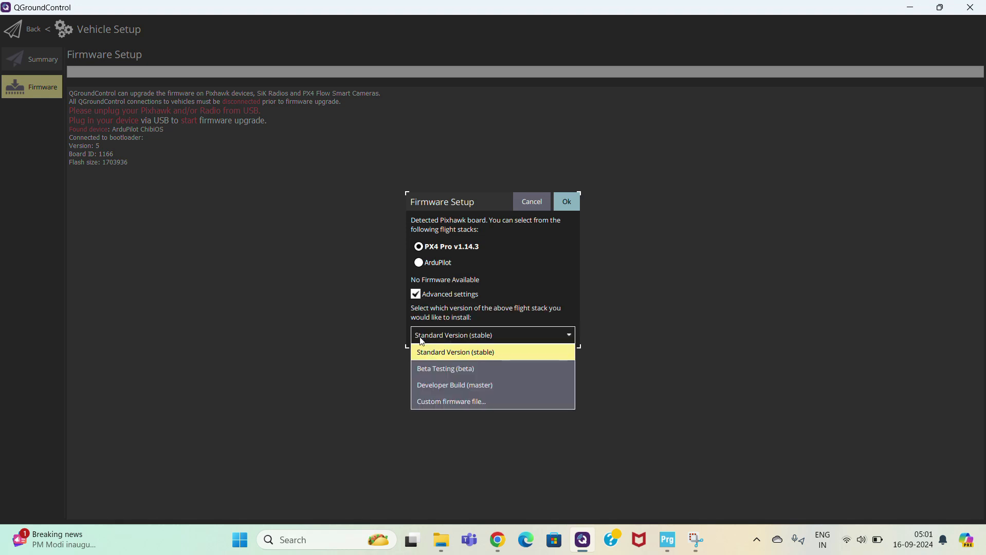
left_click(423, 406)
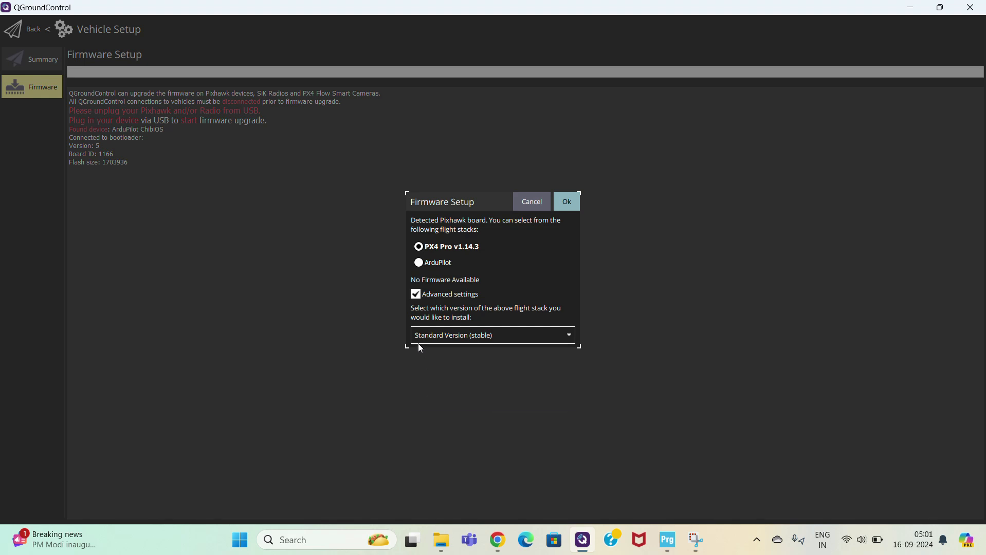
left_click(419, 342)
left_click(425, 402)
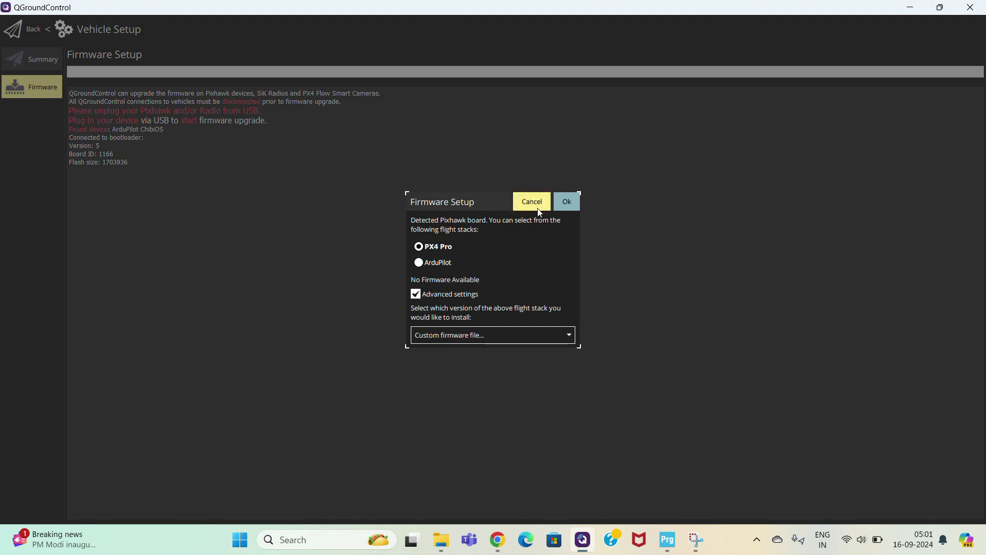
left_click(557, 208)
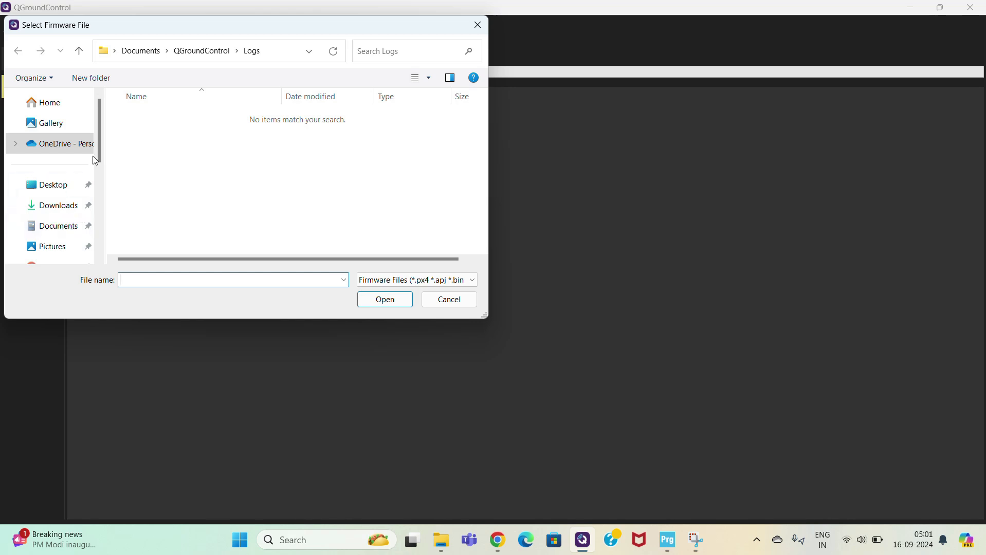
- Show all file types in D:\software and flash MicoAir743_PX4_1.13.3_bootloader.bin to the board
left_click_drag(100, 161, 90, 222)
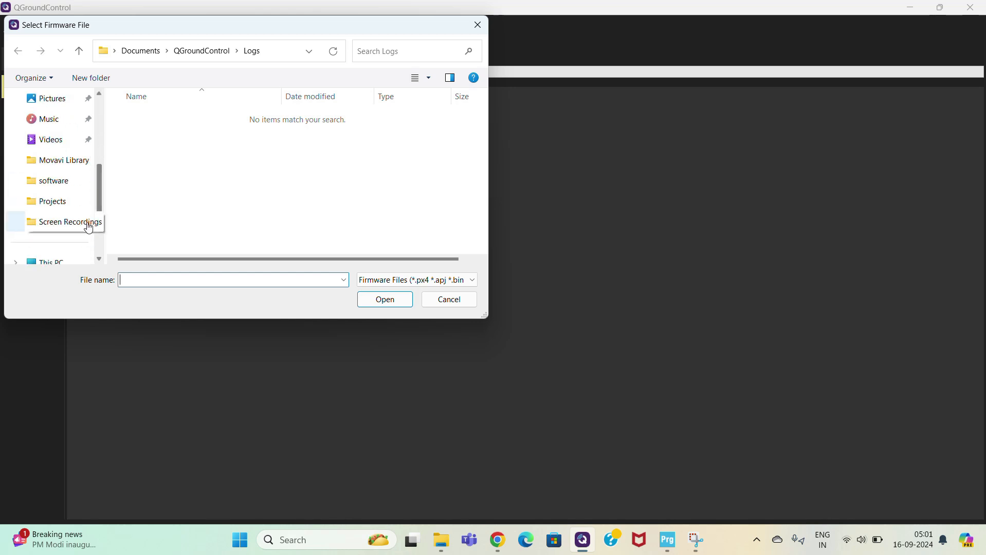
left_click(56, 186)
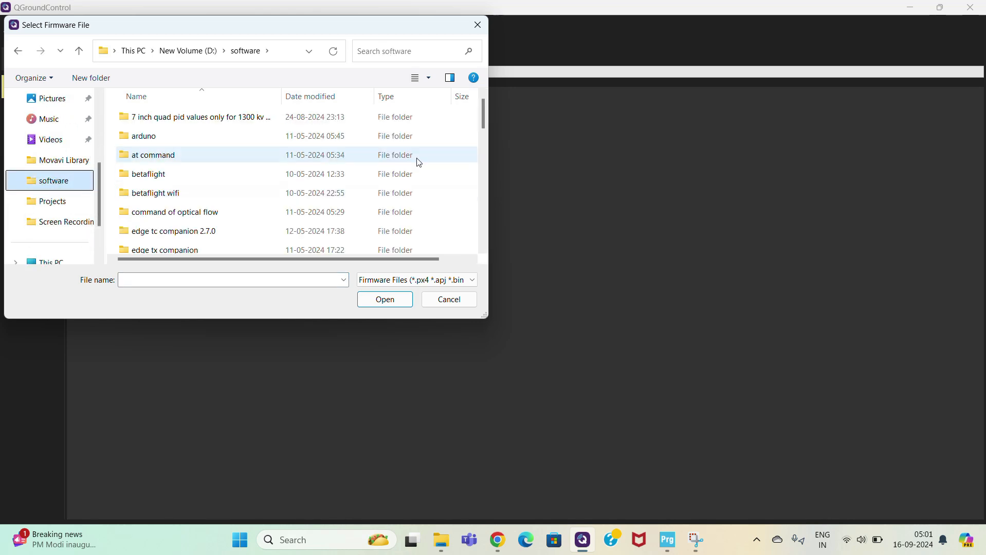
left_click(471, 280)
left_click(449, 300)
left_click_drag(485, 114, 483, 243)
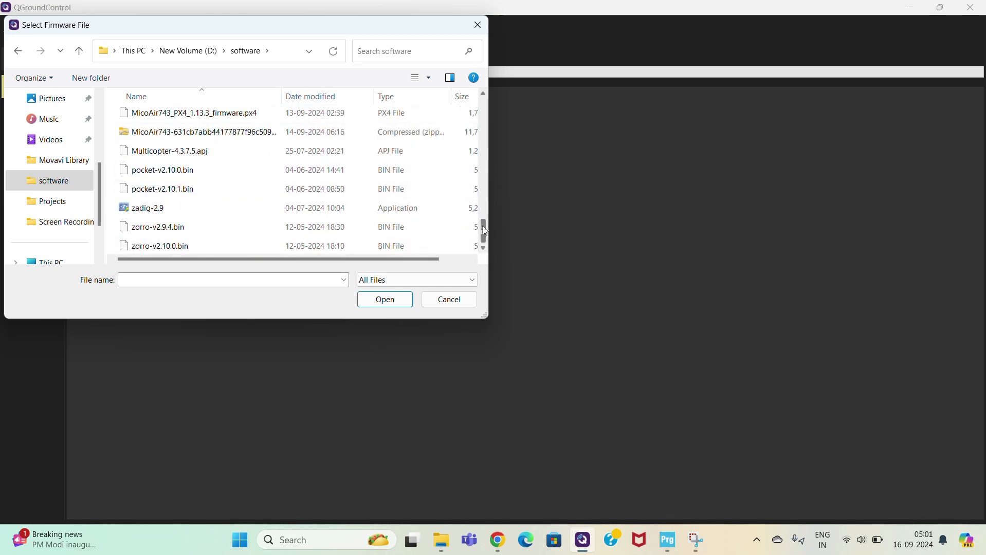
scroll(181, 136, "up", 2)
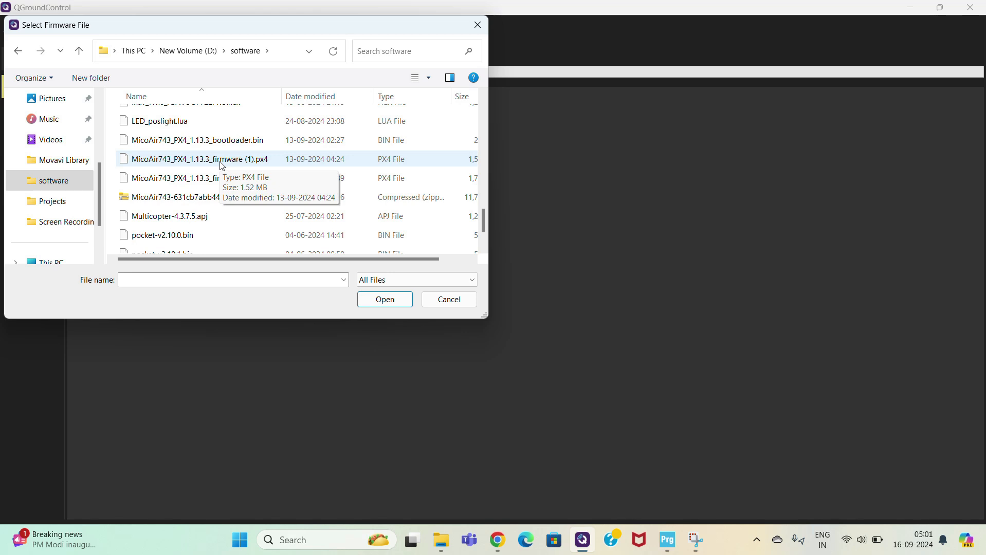
left_click(204, 146)
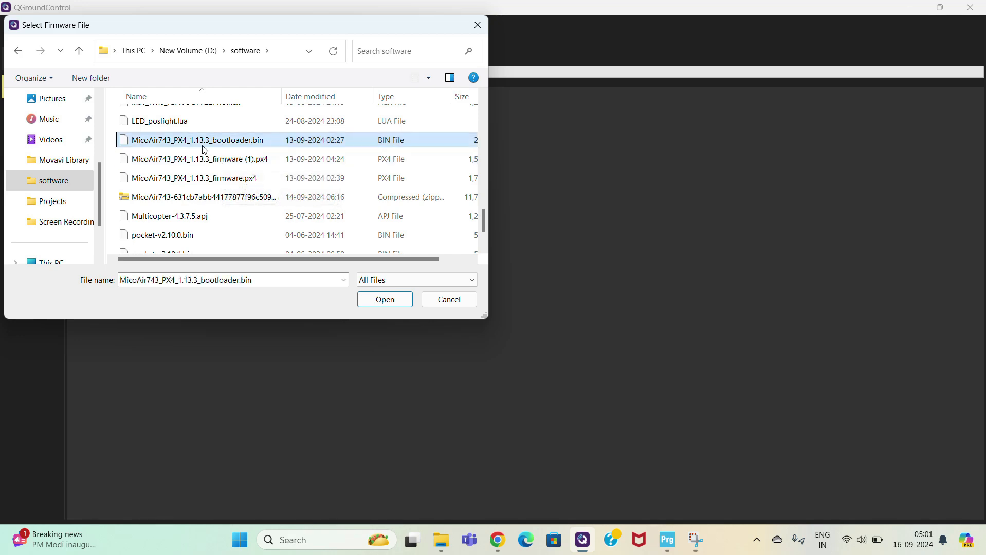
left_click(379, 305)
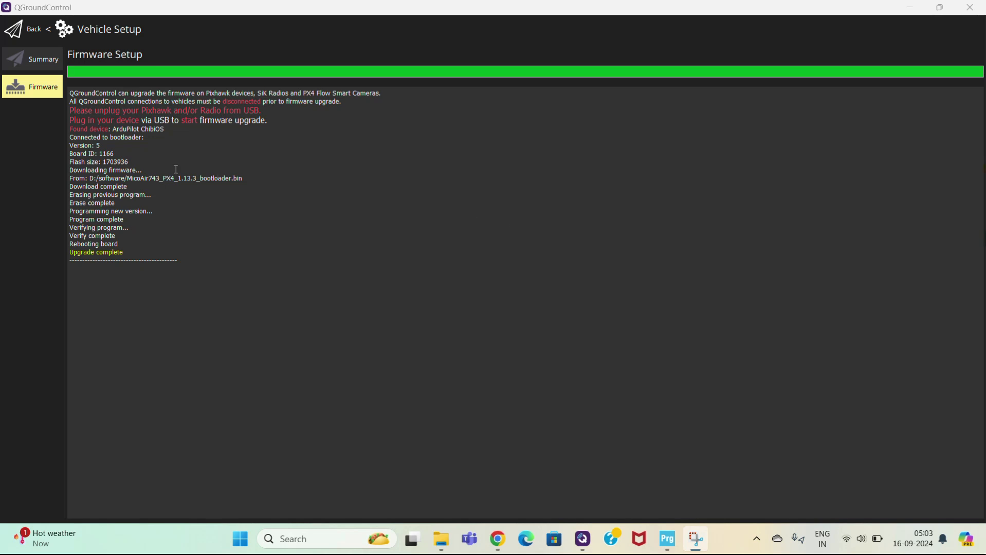
- Check the vehicle summary, reopen firmware setup and again choose a custom firmware file for PX4 Pro through advanced settings
left_click(44, 70)
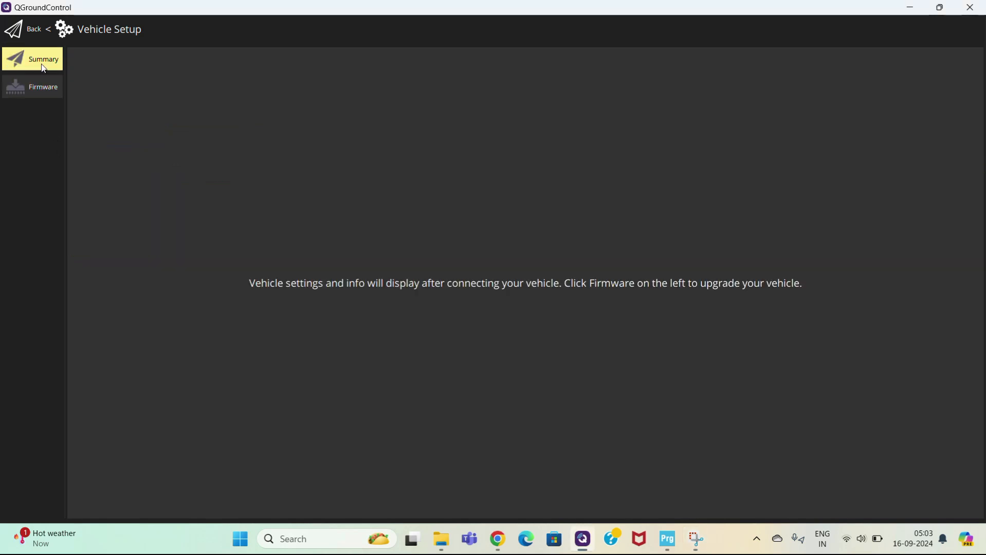
left_click(42, 86)
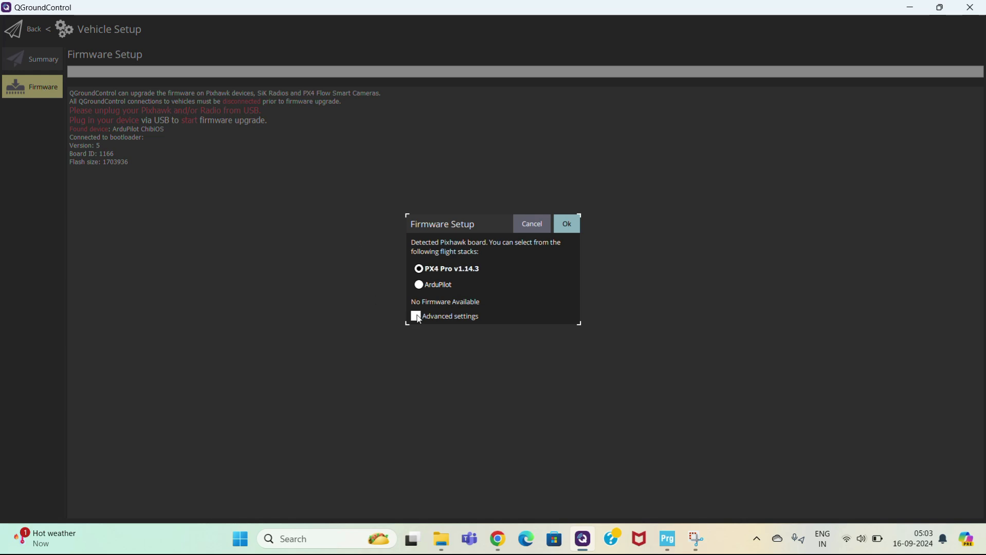
left_click(417, 316)
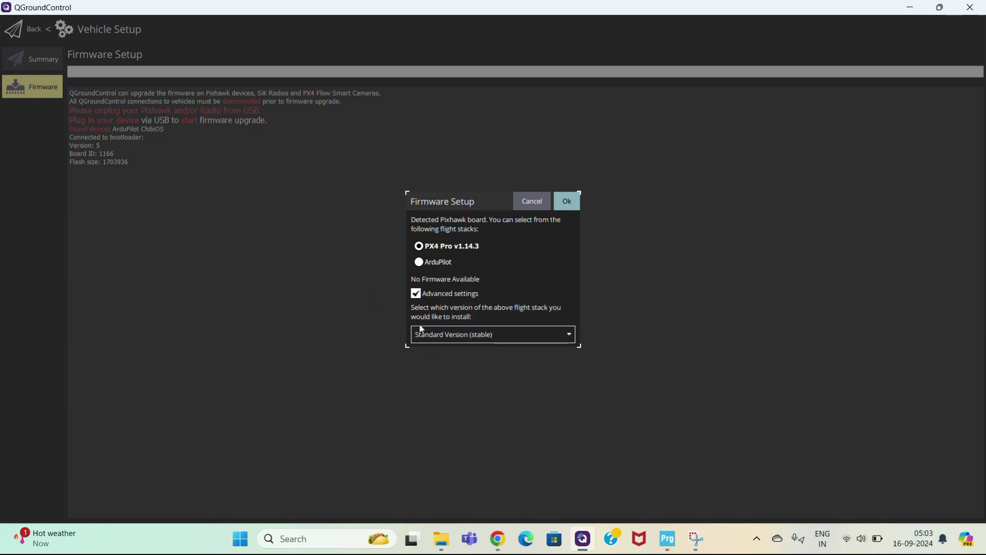
left_click(427, 334)
left_click(424, 402)
left_click(570, 201)
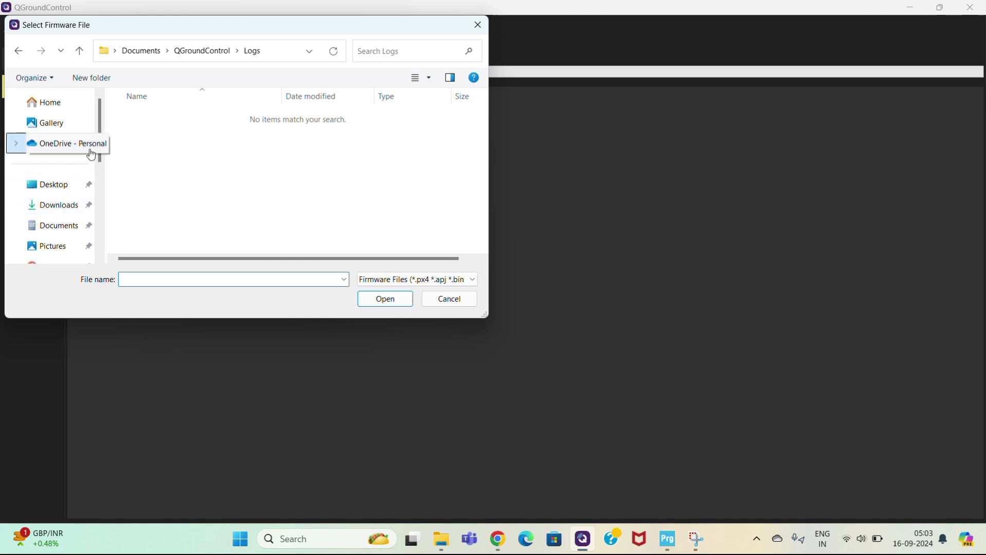
- Flash MicoAir743_PX4_1.13.3_firmware (1).px4 from D:\software to the board and check the vehicle summary
left_click_drag(99, 153, 100, 225)
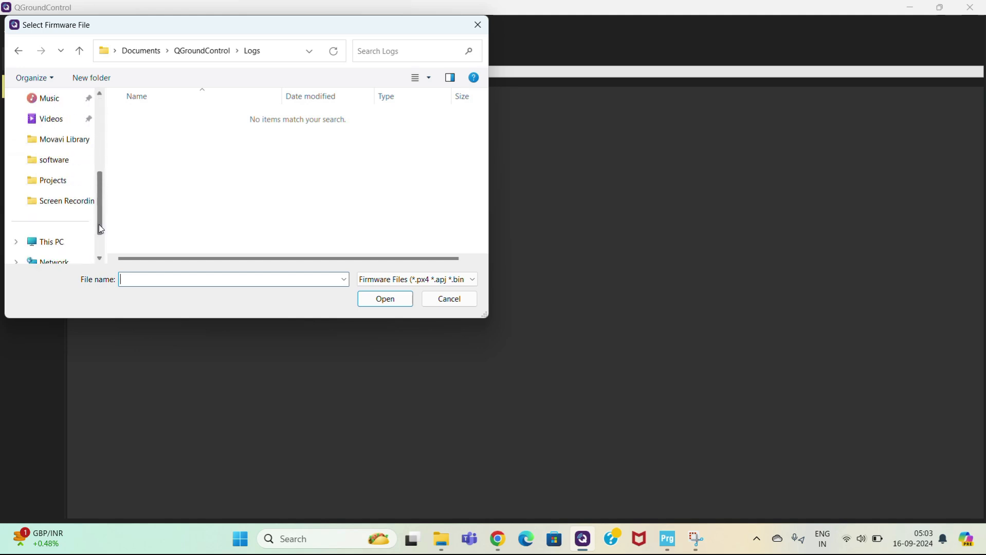
left_click(58, 163)
scroll(99, 239, "down", 1)
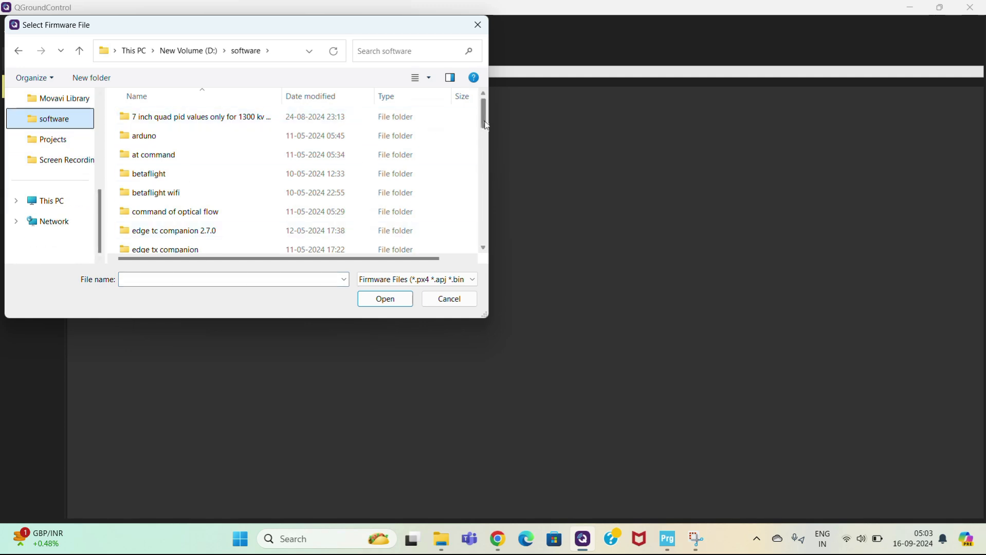
left_click_drag(486, 125, 487, 234)
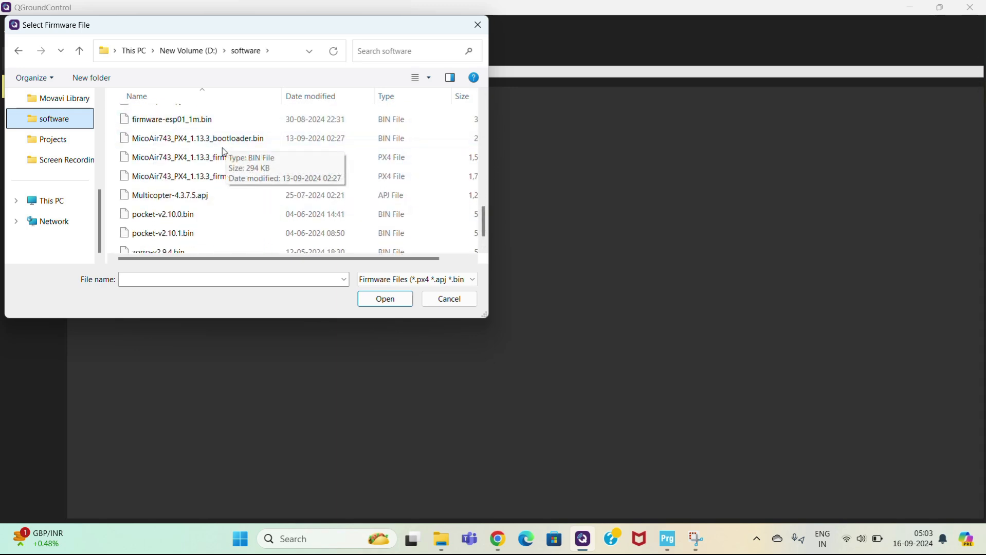
left_click(192, 161)
left_click(390, 303)
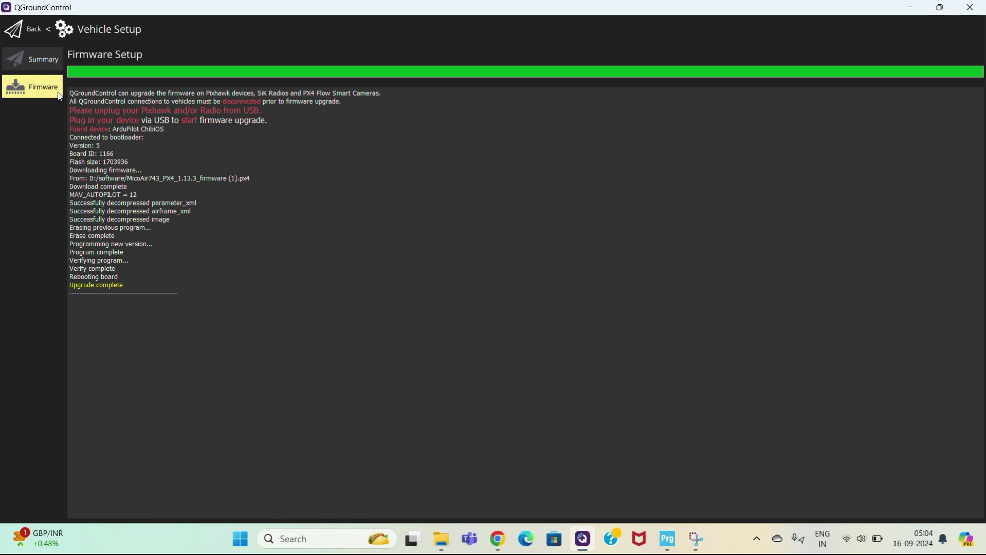
left_click(19, 72)
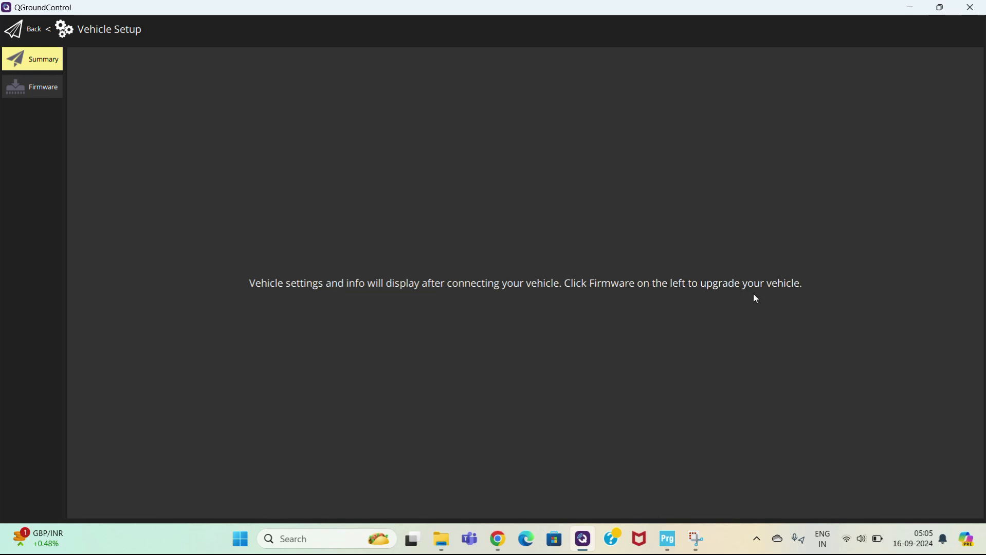
- Switch to STM32CubeProgrammer, refresh the USB ports and connect to the board over USB on port USB1
left_click(910, 10)
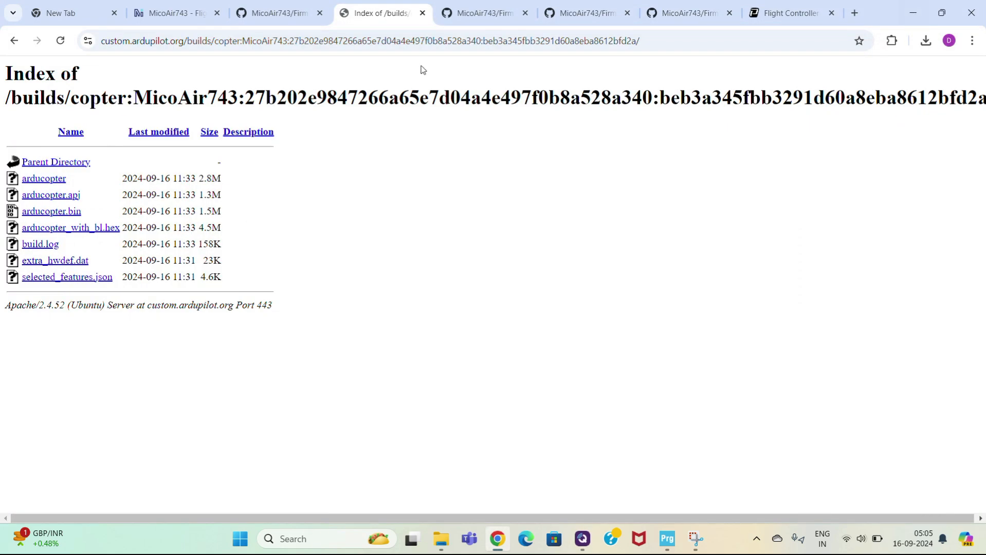
left_click(913, 13)
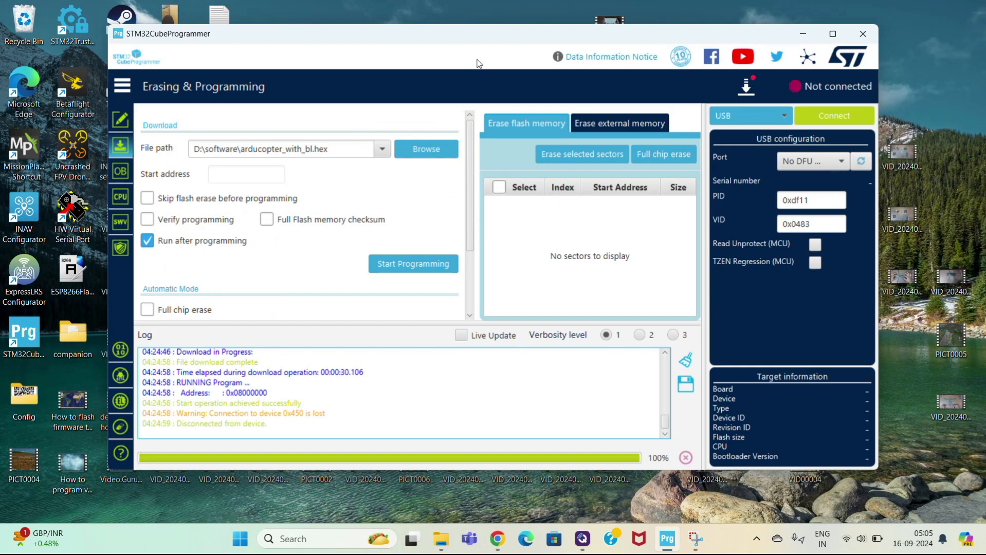
left_click(781, 114)
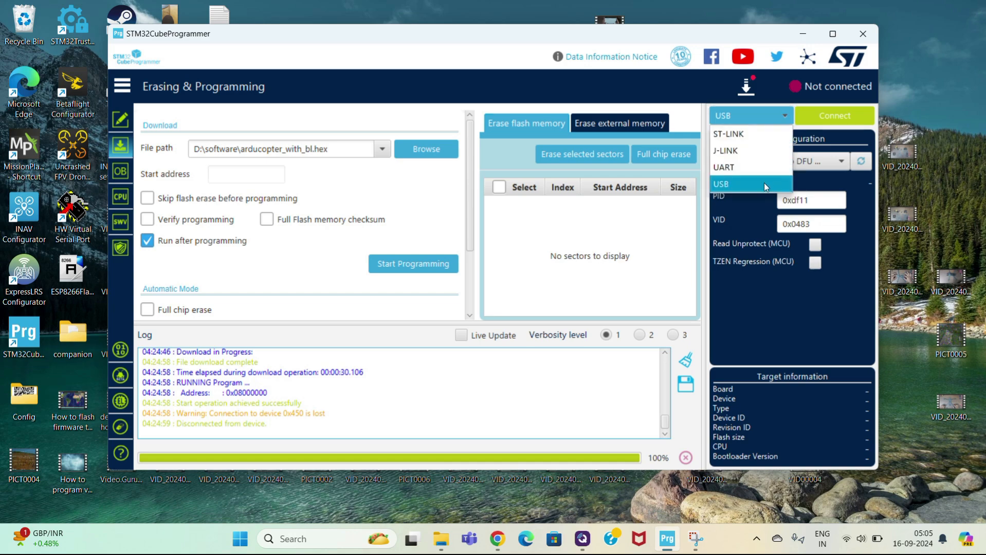
left_click(765, 183)
left_click(860, 164)
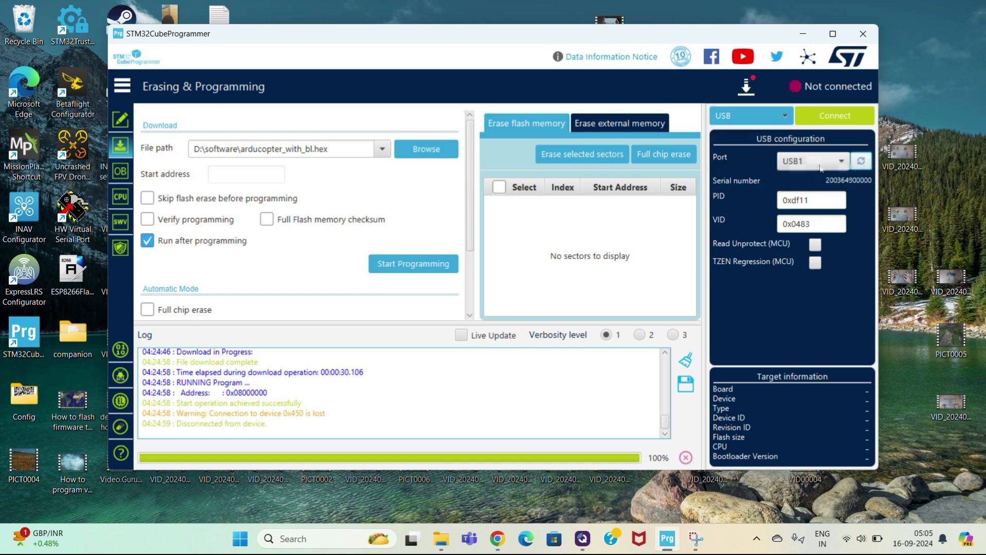
left_click(837, 115)
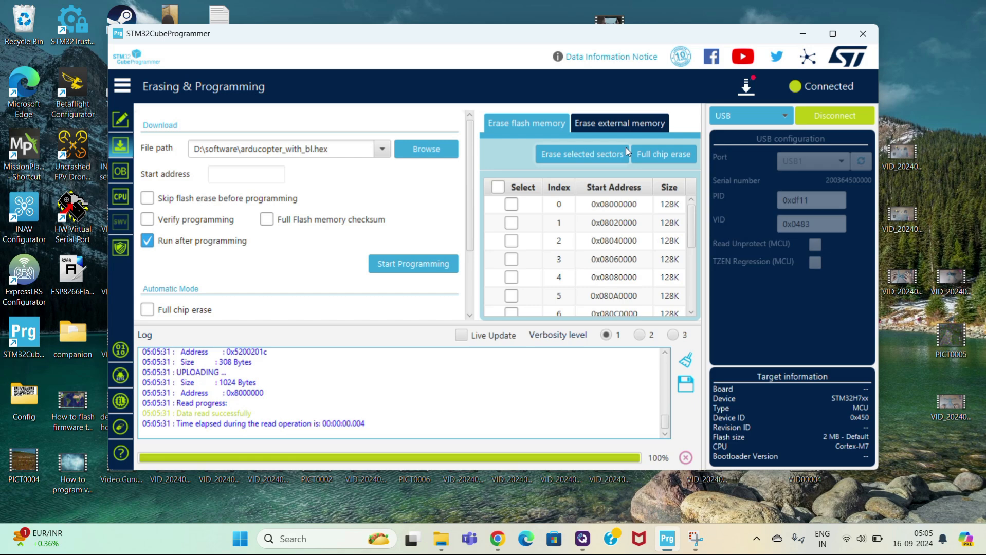
- Erase the board's entire flash memory with a full chip erase and acknowledge its completion
left_click(647, 155)
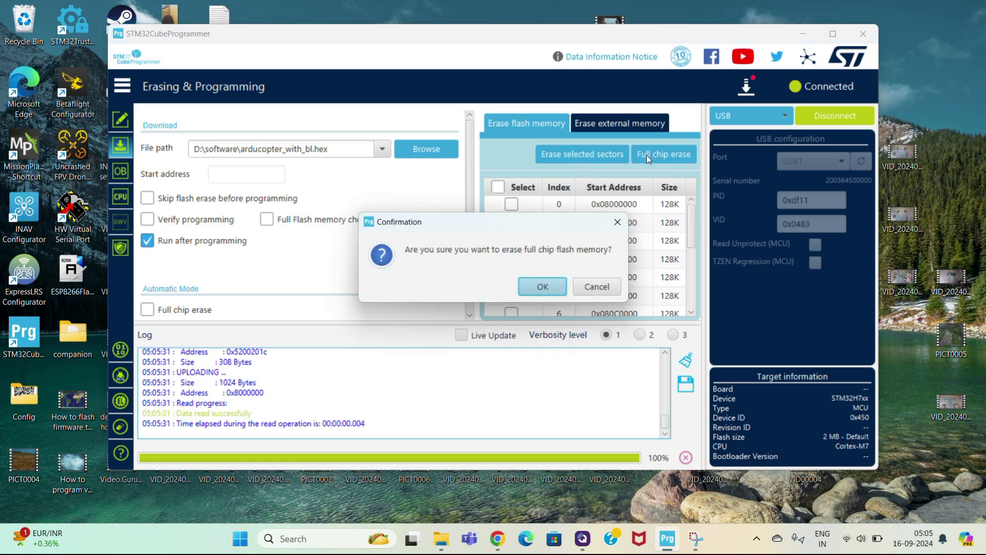
left_click(541, 287)
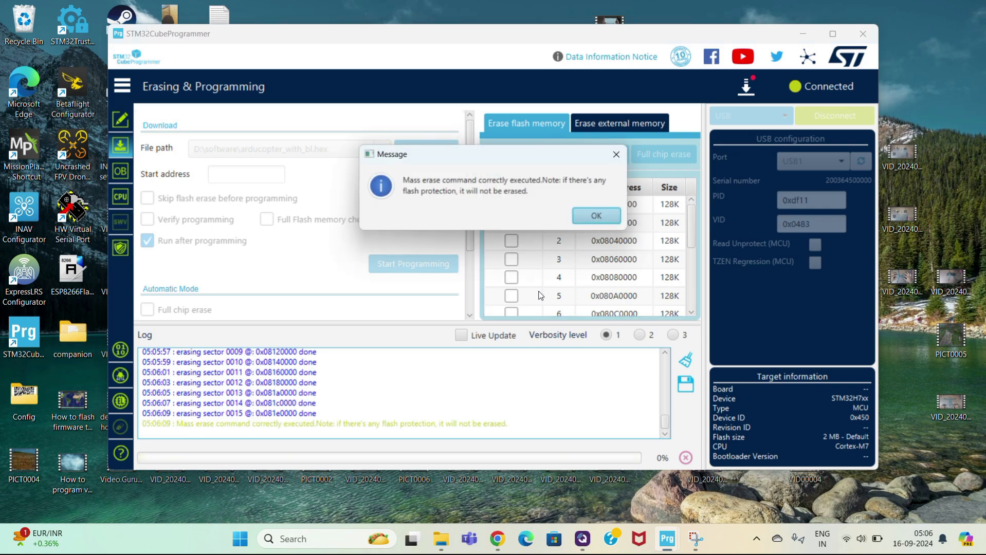
left_click(601, 222)
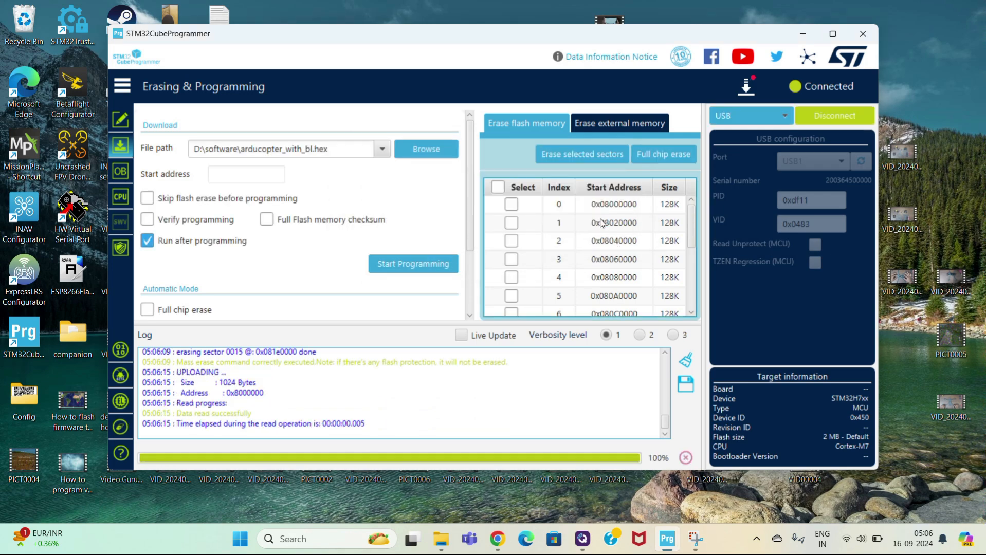
- Program MicoAir743_PX4_1.14_bootloader (2).elf from the recent files onto the board, dismiss the messages and close the programmer
left_click(385, 152)
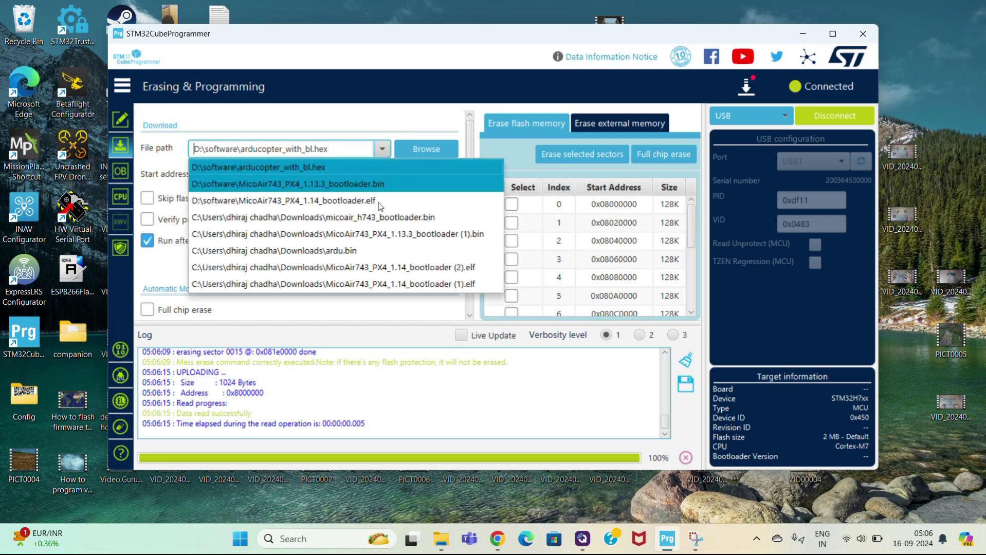
left_click(406, 267)
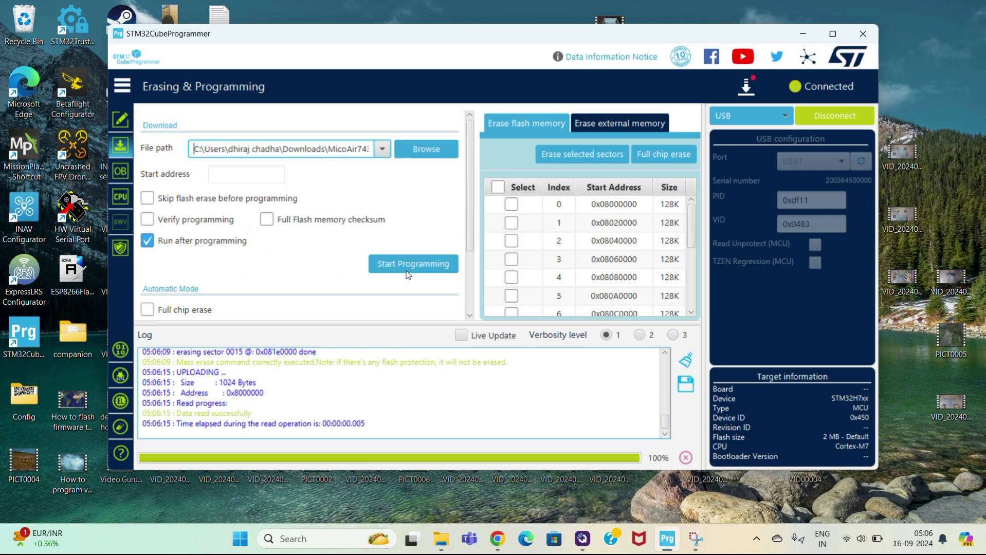
left_click(407, 271)
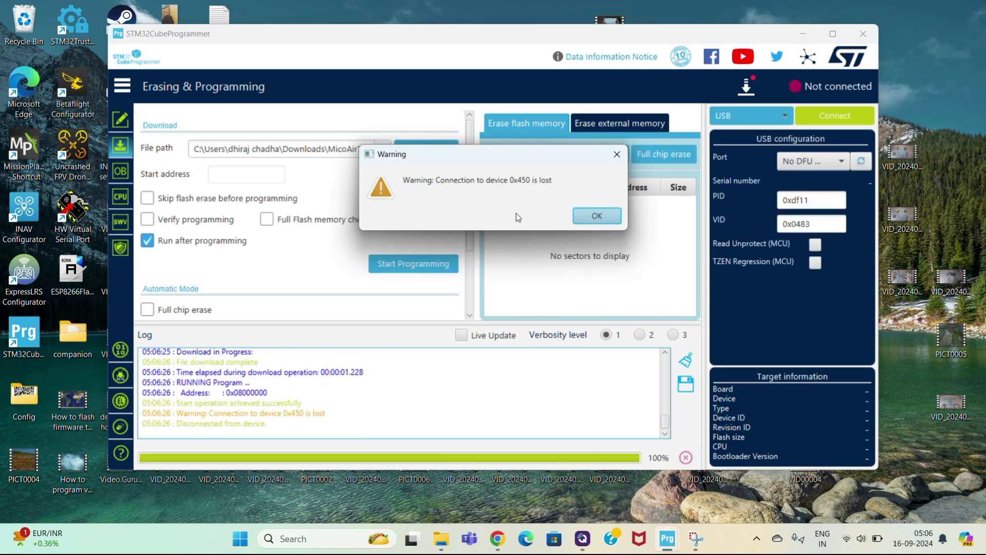
left_click(589, 218)
left_click(589, 218)
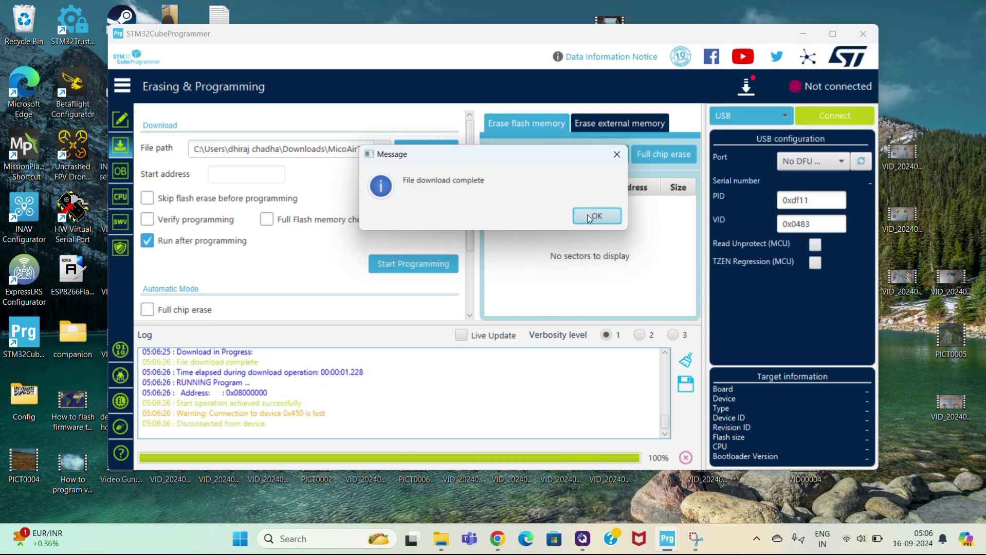
left_click(589, 218)
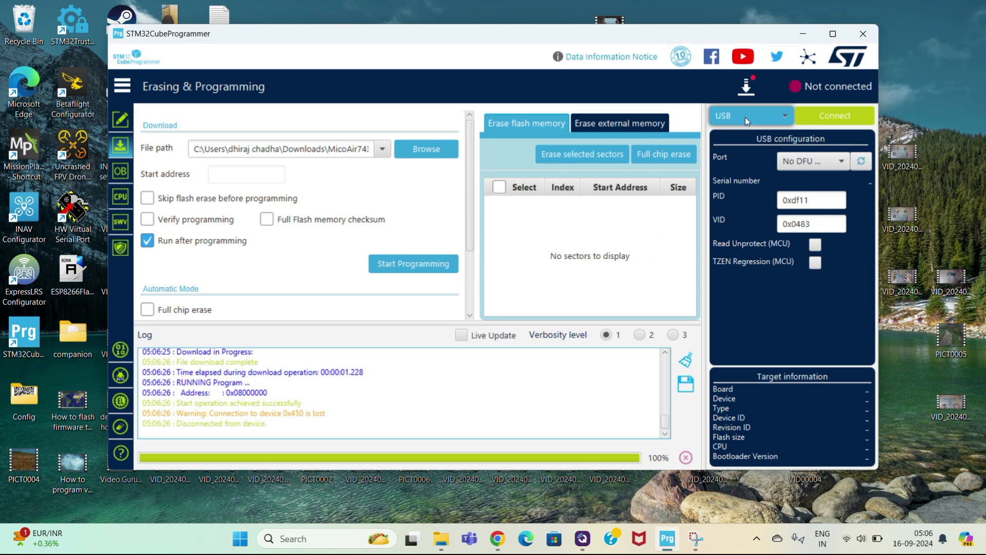
left_click(863, 37)
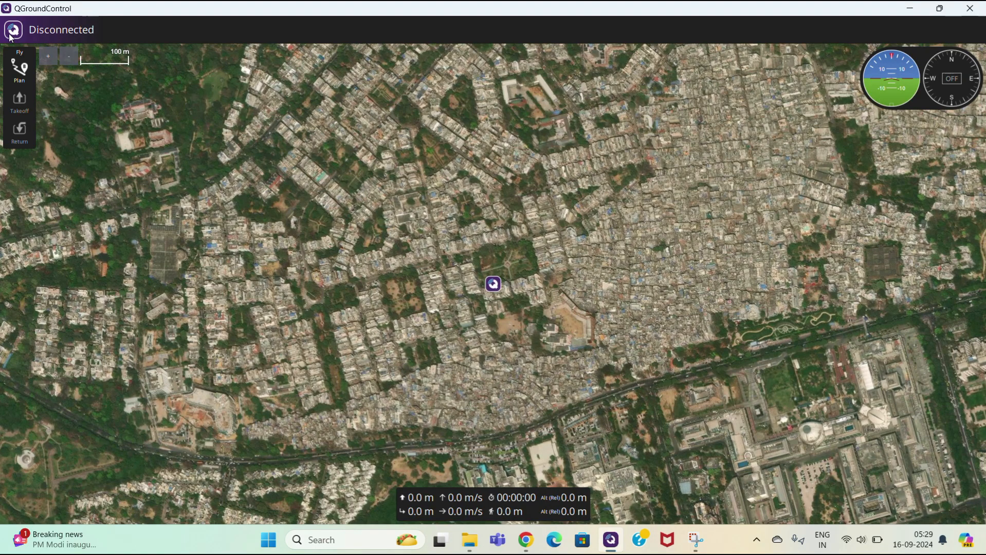
- In QGroundControl, open the vehicle firmware setup and choose a custom firmware file for PX4 Pro through advanced settings
left_click(12, 32)
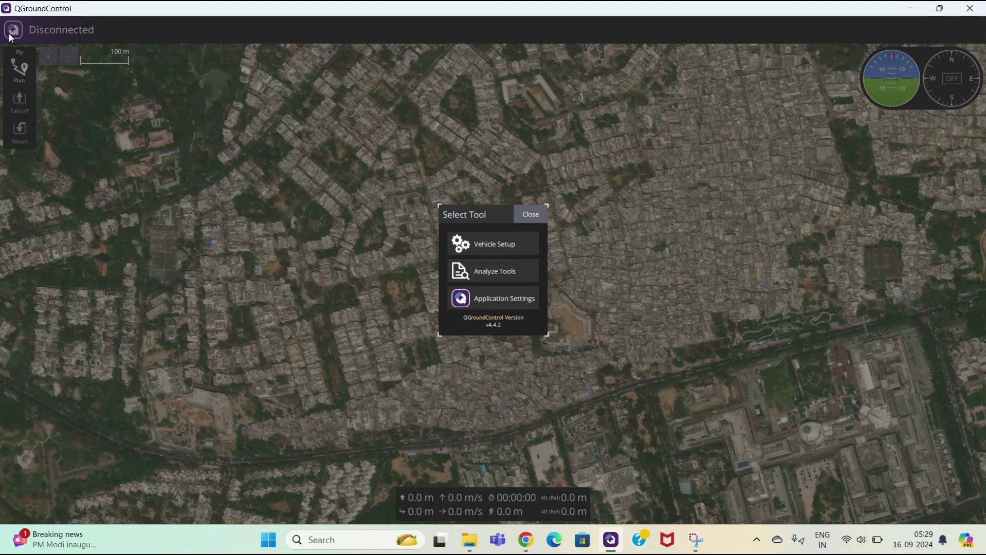
left_click(495, 240)
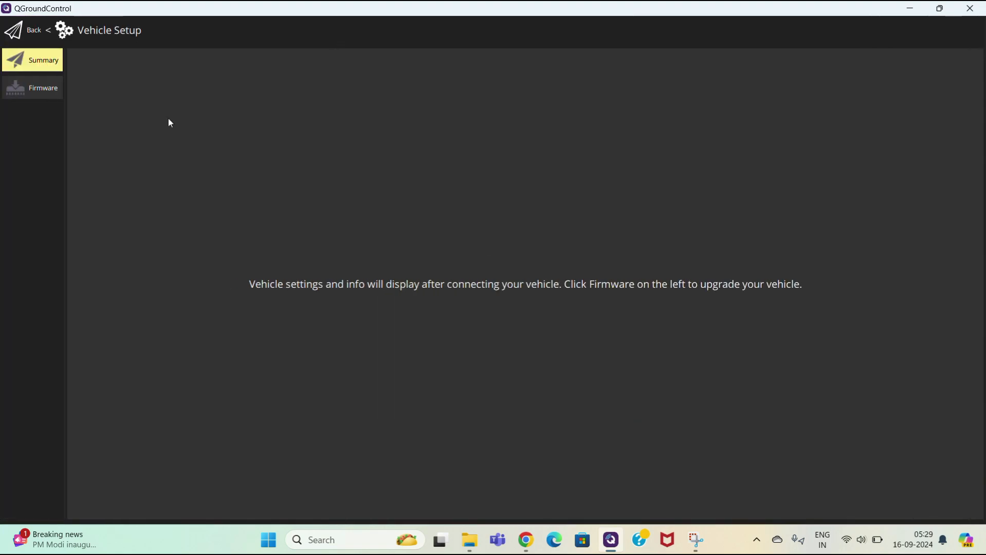
left_click(35, 92)
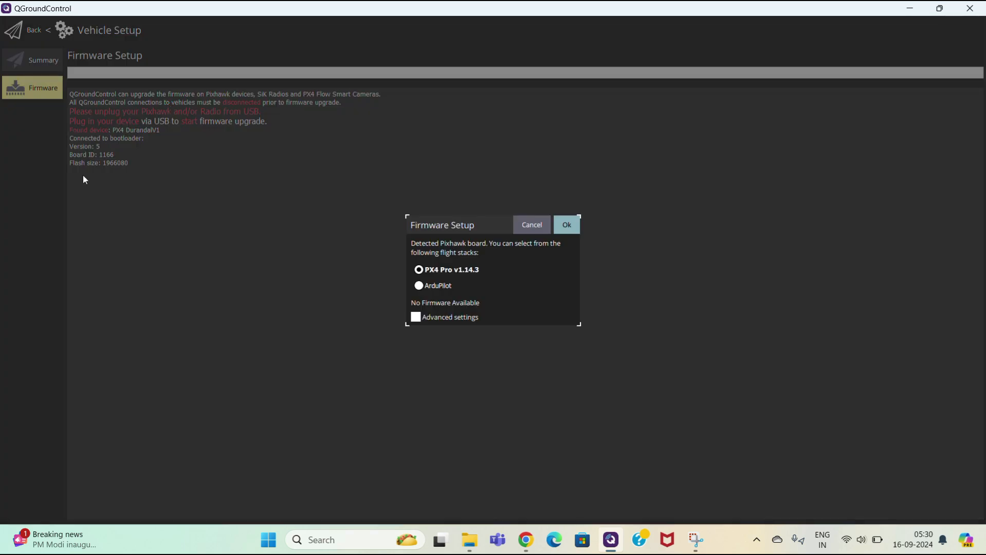
left_click(416, 318)
left_click(422, 336)
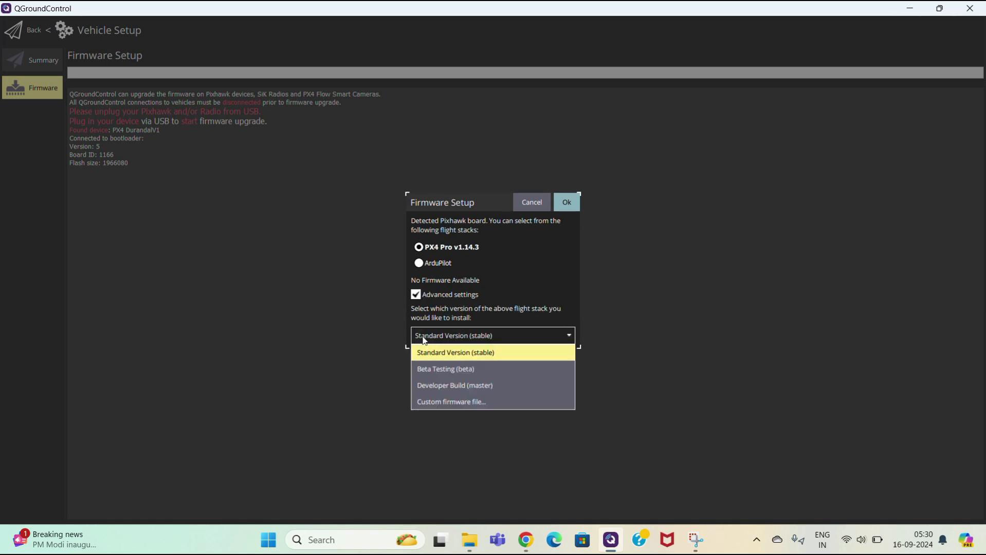
left_click(425, 403)
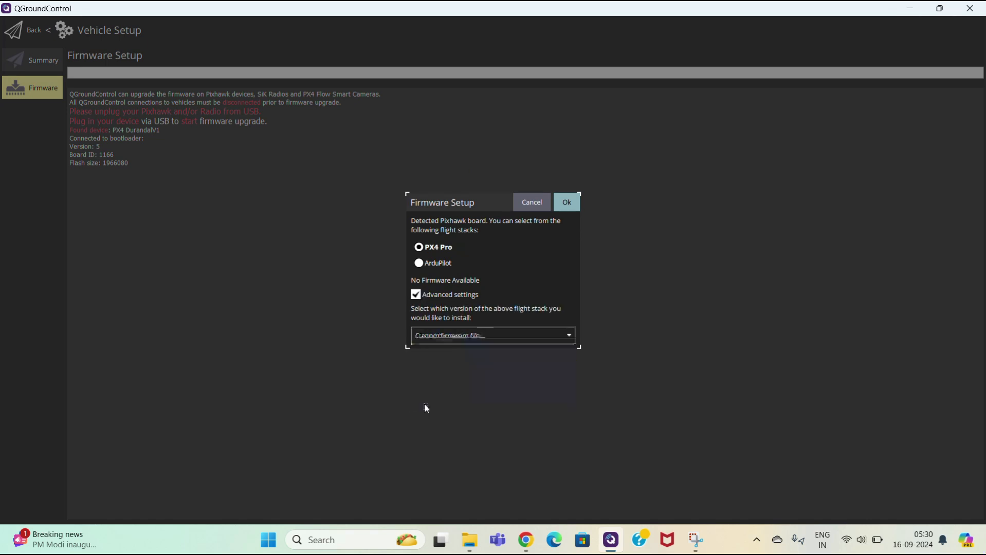
left_click(567, 202)
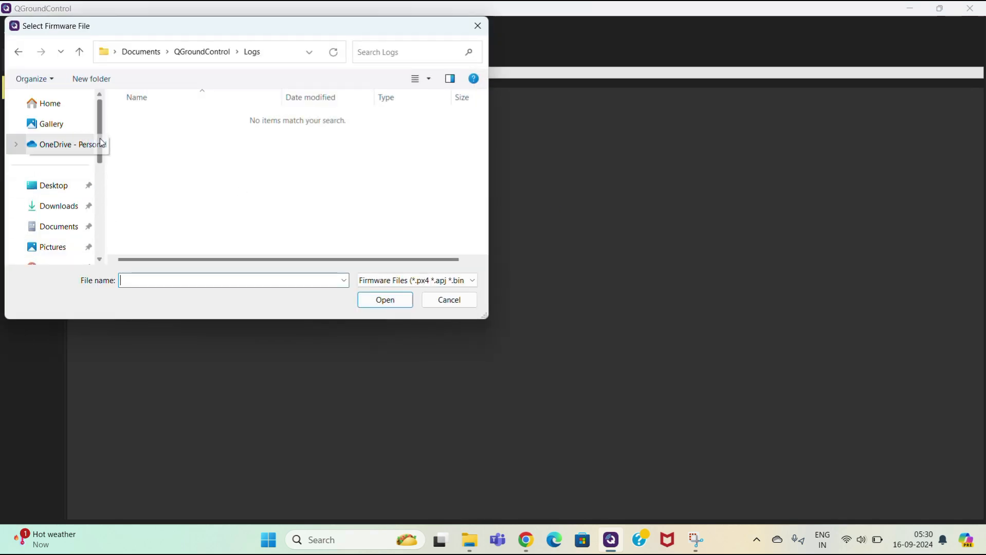
- Load MicoAir743_PX4_1.13.3_firmware (1).px4 from D:\software and flash it to the board
left_click_drag(97, 143, 95, 192)
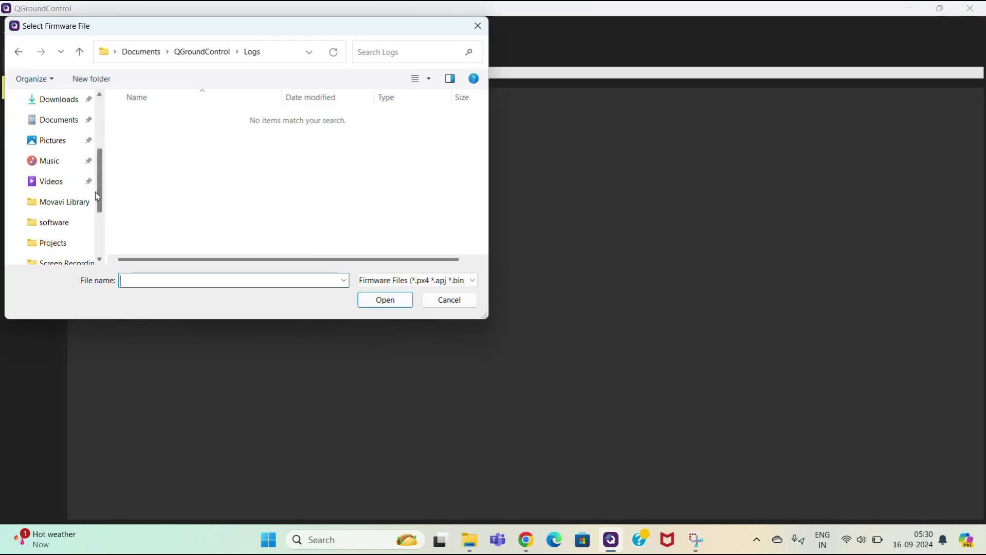
left_click(57, 229)
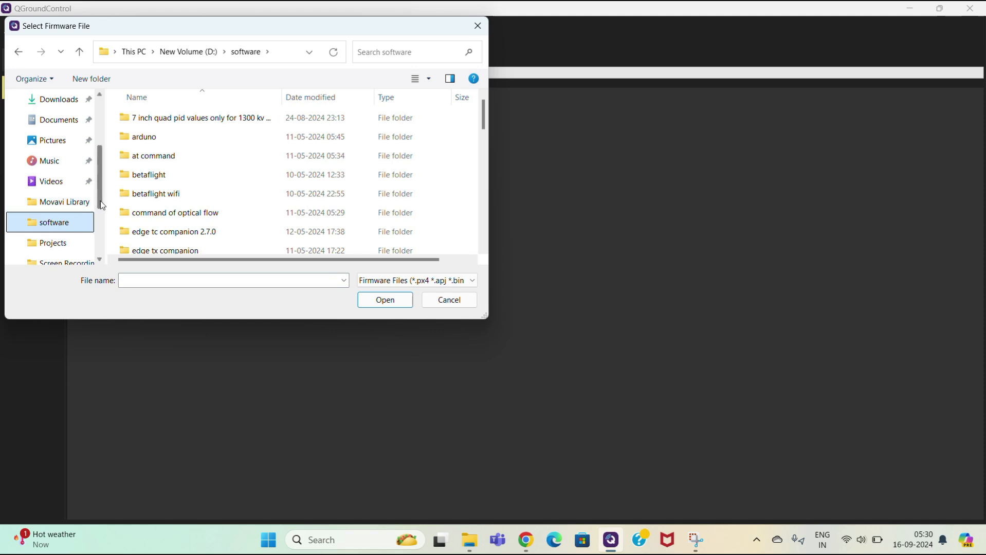
left_click_drag(100, 196, 97, 235)
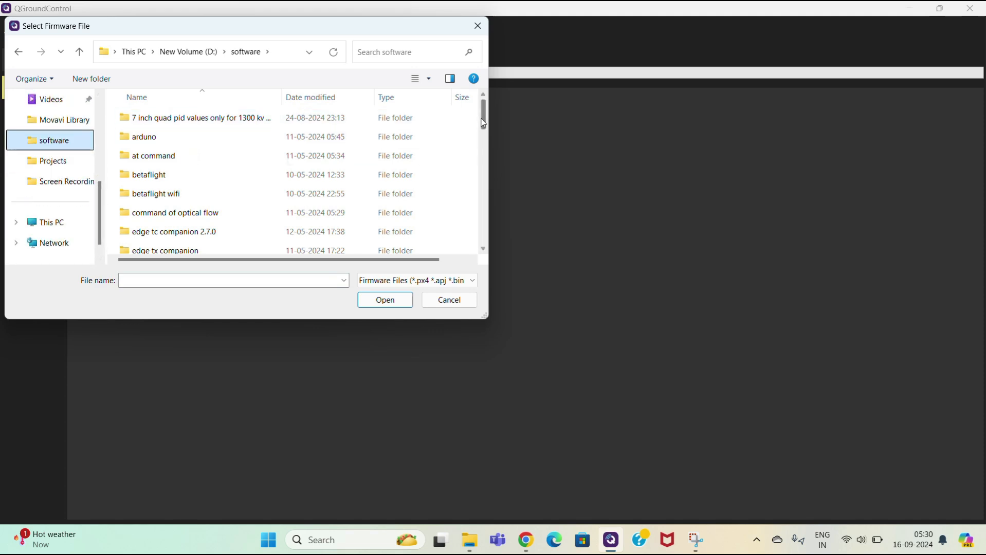
left_click_drag(484, 124, 487, 226)
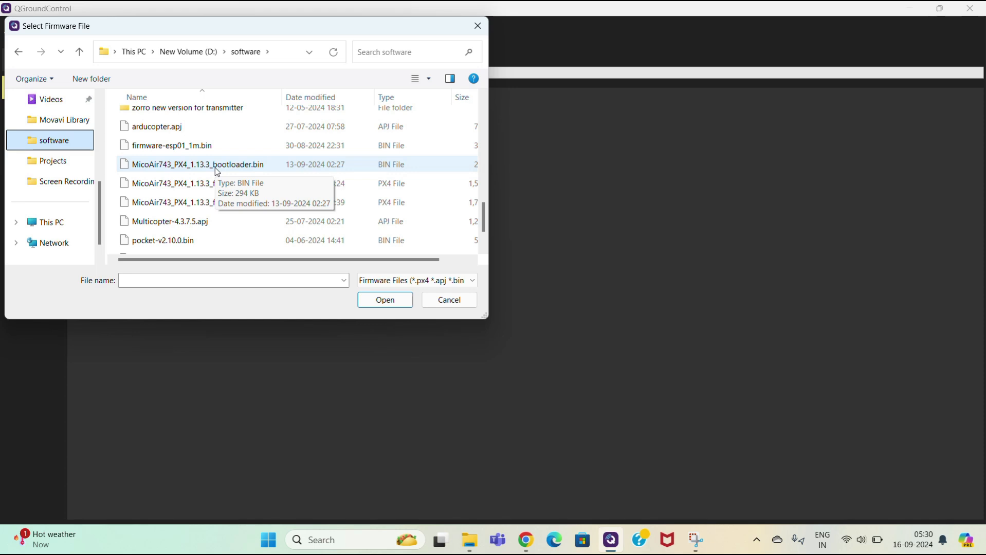
left_click(213, 186)
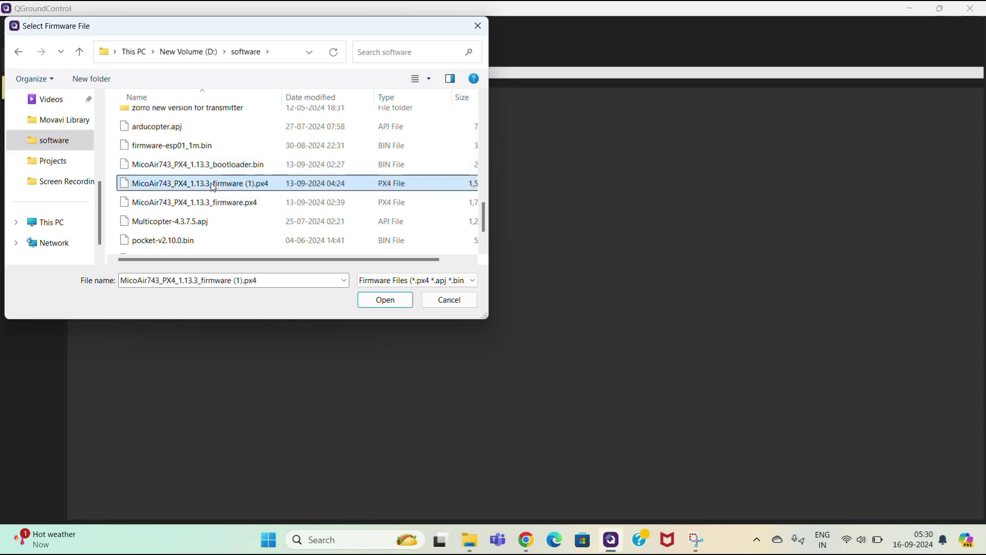
left_click(376, 300)
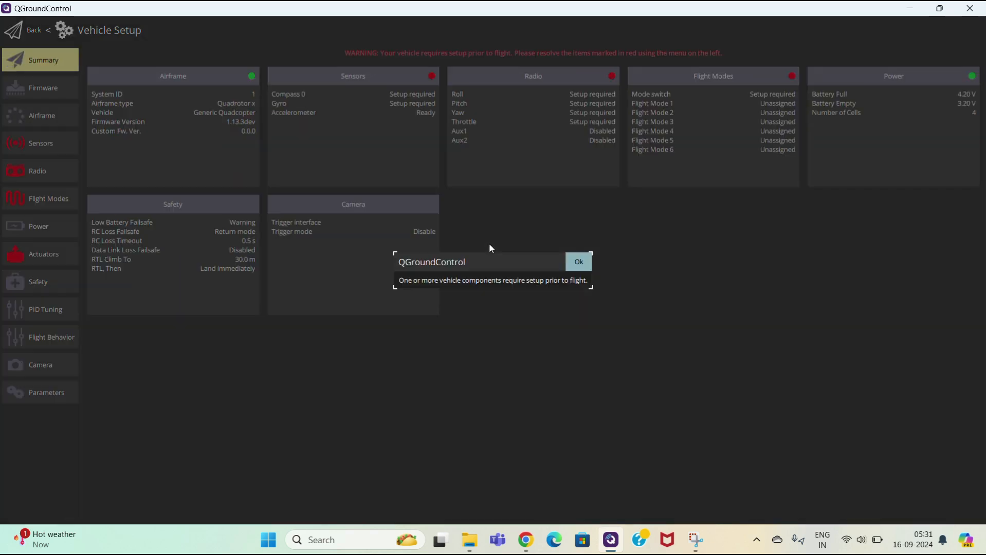
- Dismiss the vehicle setup notice, open the airframe setup and look through the airframes down to Quadrotor x
left_click(588, 261)
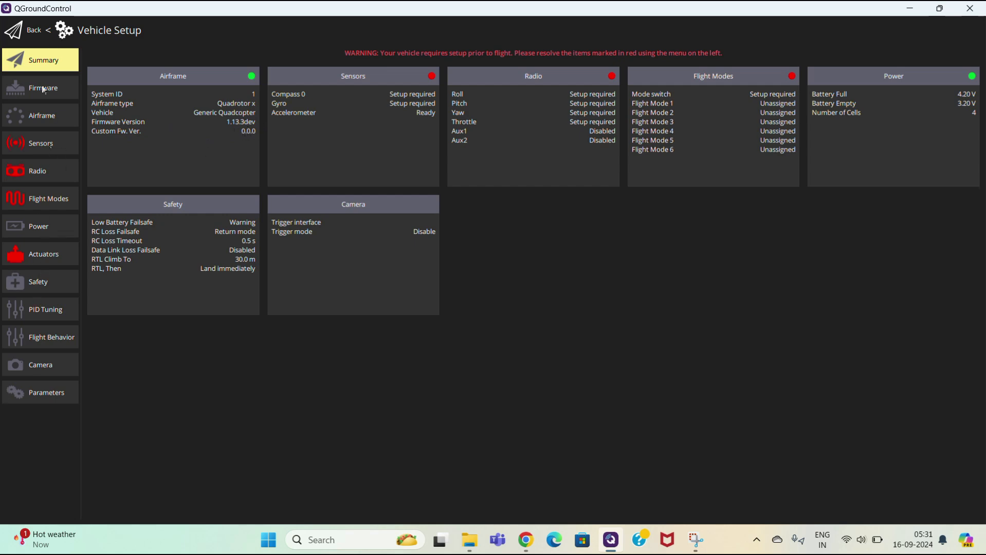
left_click(41, 111)
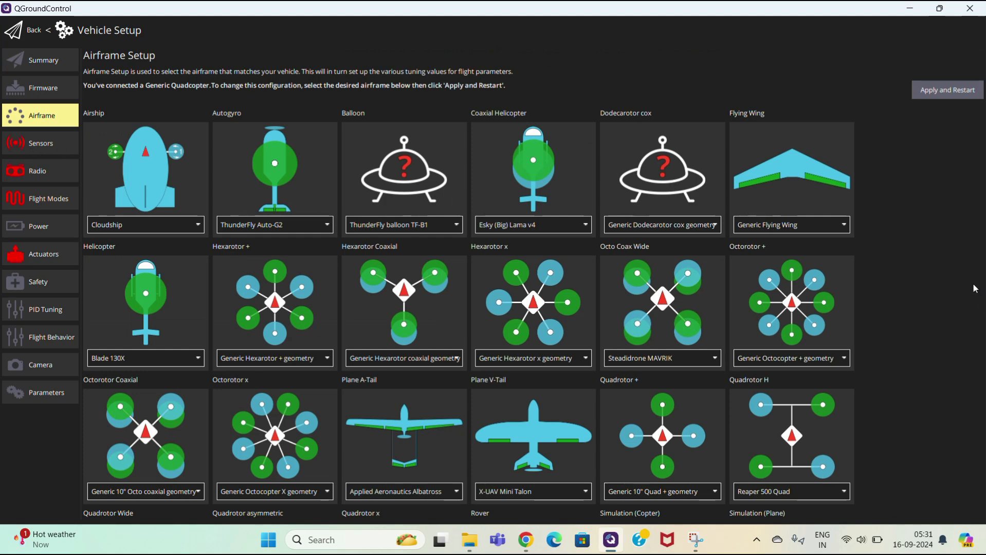
scroll(968, 141, "down", 4)
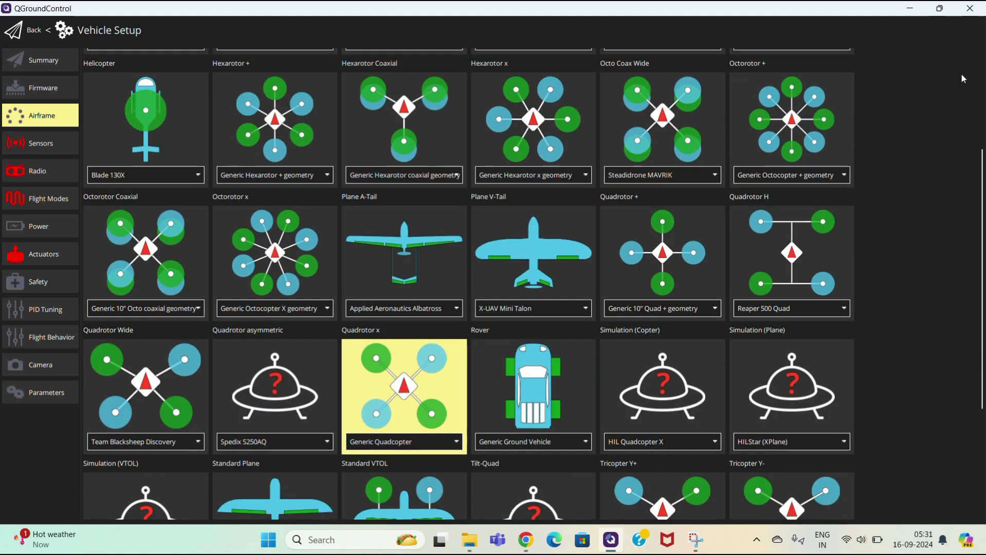